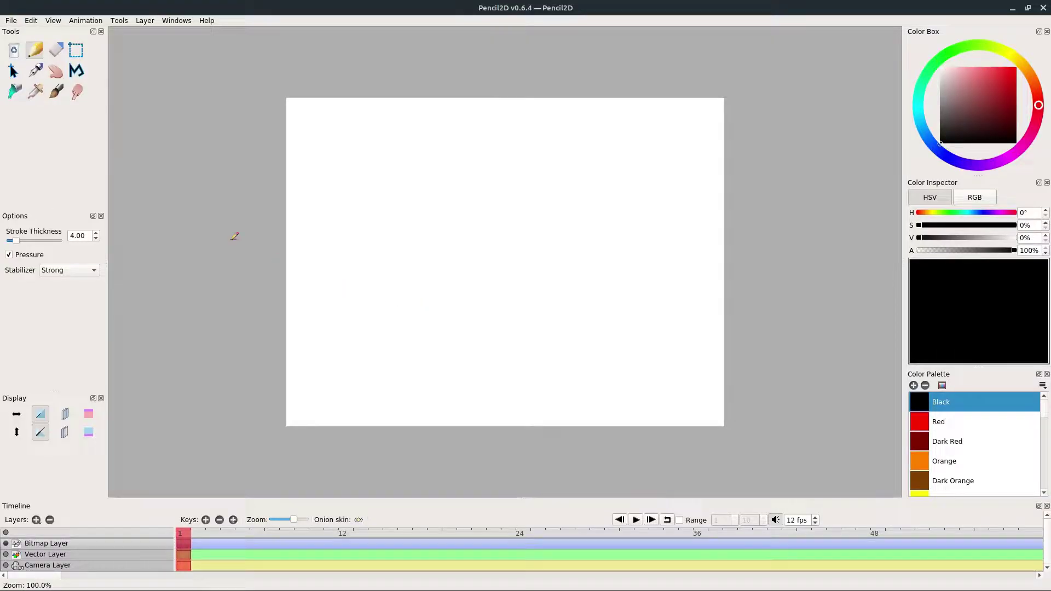
Step: Draw a rectangle on frame 1, then add keyframes with onion skin and draw rectangles shifted progressively right
{"action": "mouse_move", "coordinate": [327, 274]}
{"action": "left_mouse_down"}
{"action": "mouse_move", "coordinate": [331, 333]}
{"action": "mouse_move", "coordinate": [433, 327]}
{"action": "mouse_move", "coordinate": [419, 261]}
{"action": "mouse_move", "coordinate": [319, 273]}
{"action": "left_mouse_up"}
{"action": "left_click", "coordinate": [205, 524]}
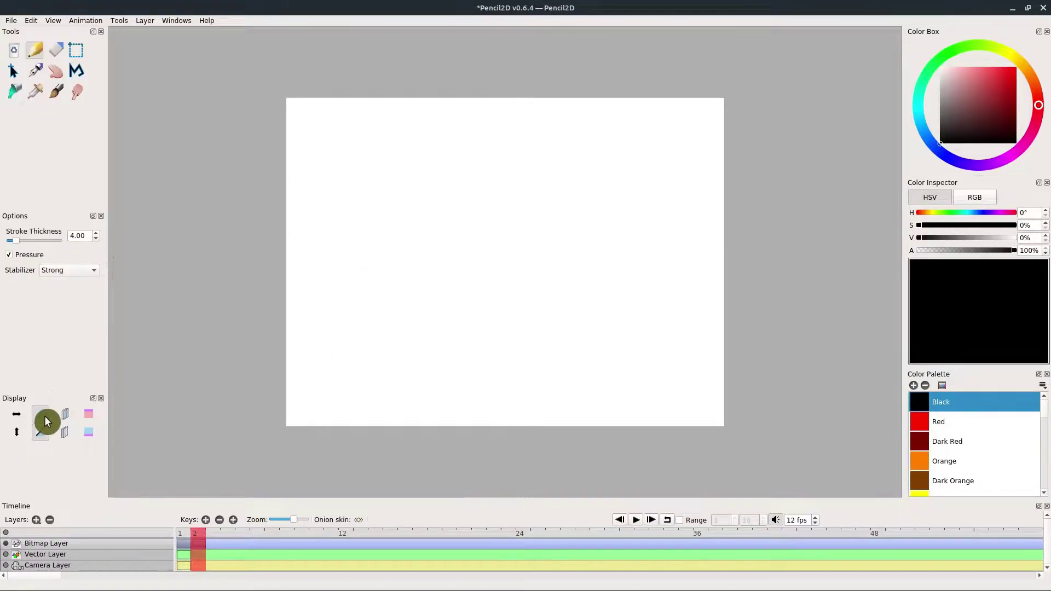
{"action": "left_click", "coordinate": [64, 413]}
{"action": "mouse_move", "coordinate": [372, 272]}
{"action": "left_mouse_down"}
{"action": "mouse_move", "coordinate": [369, 334]}
{"action": "mouse_move", "coordinate": [452, 334]}
{"action": "mouse_move", "coordinate": [496, 308]}
{"action": "mouse_move", "coordinate": [429, 251]}
{"action": "mouse_move", "coordinate": [360, 259]}
{"action": "mouse_move", "coordinate": [367, 282]}
{"action": "left_mouse_up"}
{"action": "left_click", "coordinate": [206, 520]}
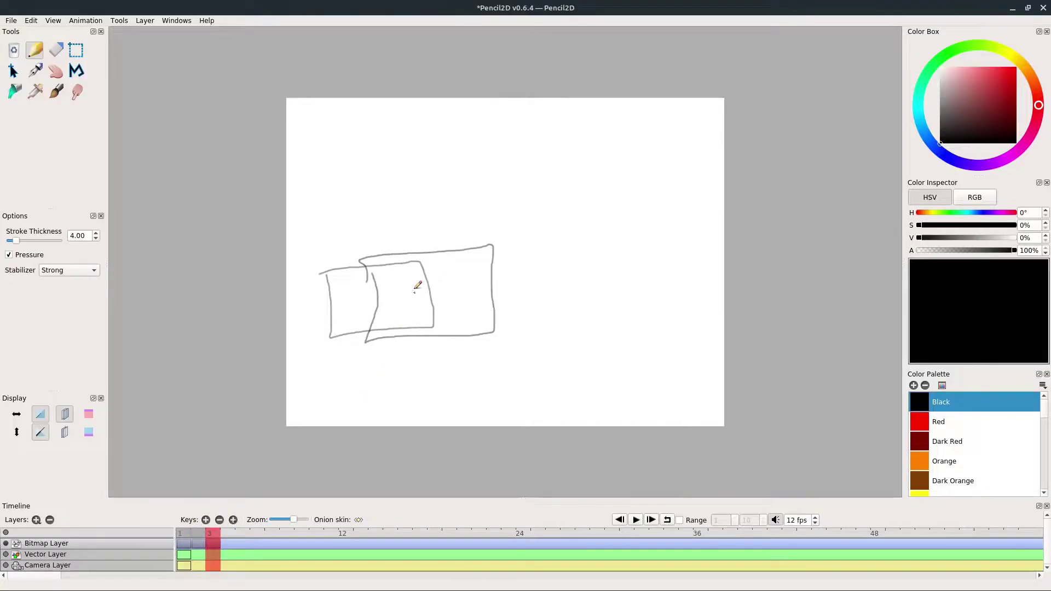
{"action": "mouse_move", "coordinate": [428, 257]}
{"action": "left_mouse_down"}
{"action": "mouse_move", "coordinate": [423, 351]}
{"action": "mouse_move", "coordinate": [544, 334]}
{"action": "mouse_move", "coordinate": [548, 243]}
{"action": "mouse_move", "coordinate": [438, 260]}
{"action": "mouse_move", "coordinate": [494, 368]}
{"action": "mouse_move", "coordinate": [595, 347]}
{"action": "mouse_move", "coordinate": [604, 266]}
{"action": "mouse_move", "coordinate": [479, 261]}
{"action": "left_mouse_up"}
{"action": "left_click", "coordinate": [206, 520]}
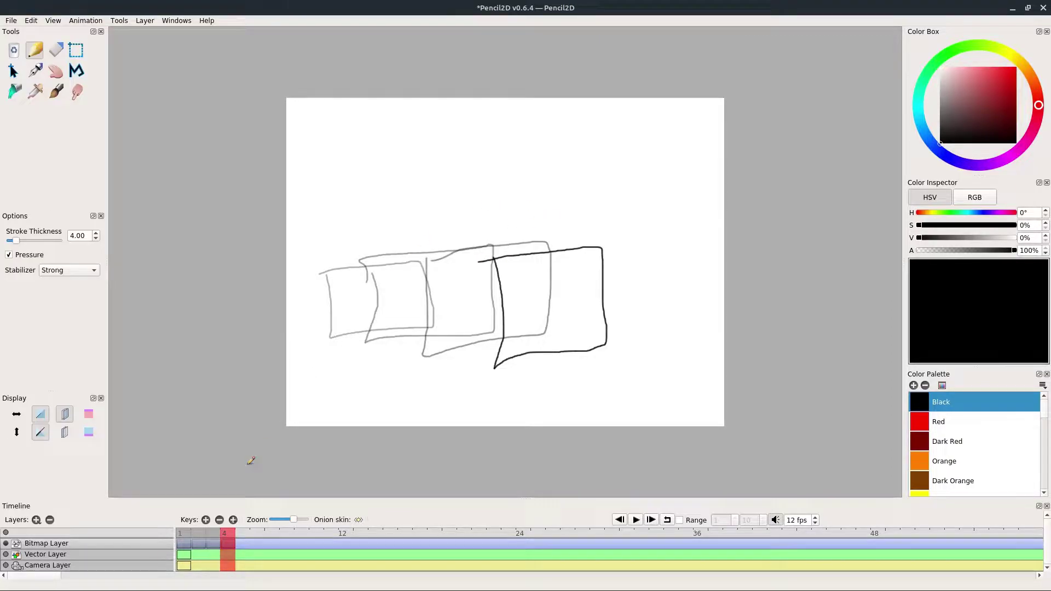
{"action": "left_click", "coordinate": [186, 528]}
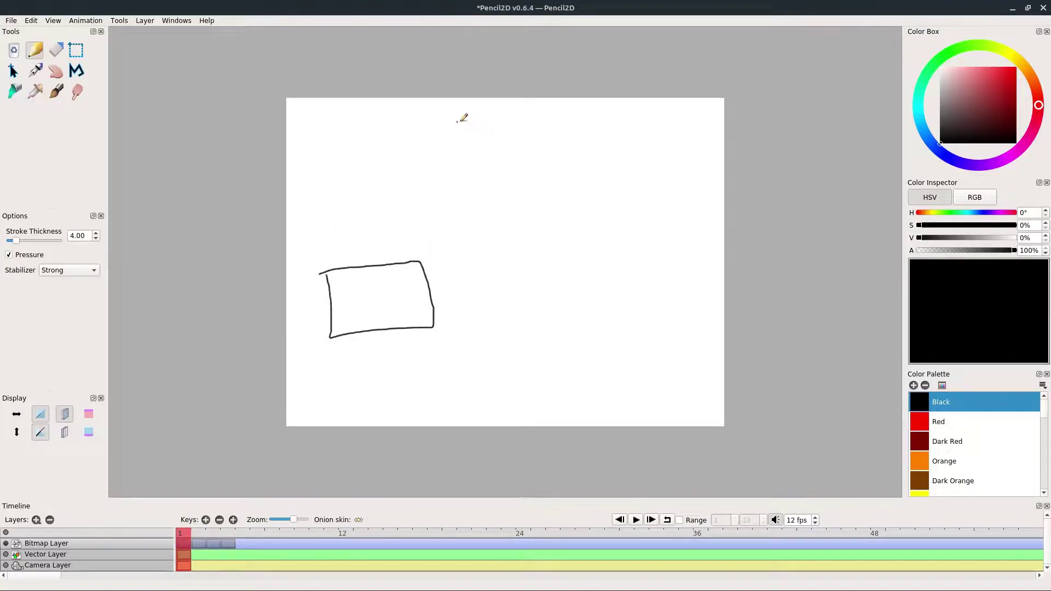
Step: Draw a jagged mountain line and a smiling sun with small marks beneath it on frame 1
{"action": "mouse_move", "coordinate": [290, 210]}
{"action": "left_mouse_down"}
{"action": "mouse_move", "coordinate": [332, 135]}
{"action": "mouse_move", "coordinate": [358, 213]}
{"action": "mouse_move", "coordinate": [382, 177]}
{"action": "mouse_move", "coordinate": [400, 204]}
{"action": "mouse_move", "coordinate": [448, 127]}
{"action": "mouse_move", "coordinate": [484, 261]}
{"action": "mouse_move", "coordinate": [509, 220]}
{"action": "mouse_move", "coordinate": [521, 276]}
{"action": "mouse_move", "coordinate": [602, 376]}
{"action": "left_mouse_up"}
{"action": "mouse_move", "coordinate": [656, 108]}
{"action": "left_mouse_down"}
{"action": "mouse_move", "coordinate": [637, 123]}
{"action": "mouse_move", "coordinate": [692, 103]}
{"action": "mouse_move", "coordinate": [660, 107]}
{"action": "mouse_move", "coordinate": [659, 133]}
{"action": "left_mouse_up"}
{"action": "left_click_drag", "start_coordinate": [668, 121], "coordinate": [688, 146]}
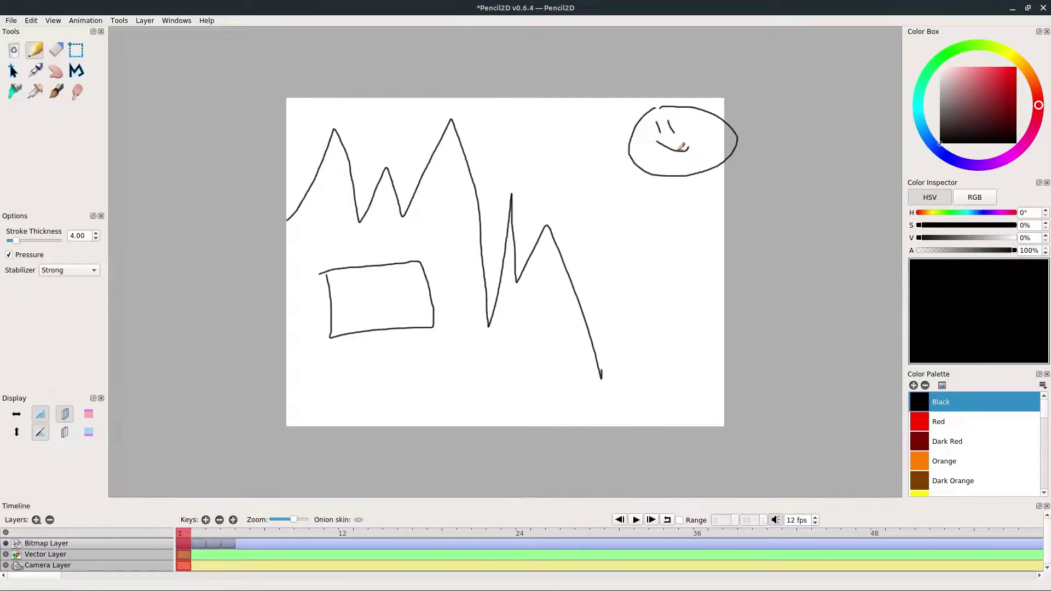
{"action": "left_click_drag", "start_coordinate": [643, 187], "coordinate": [677, 197]}
{"action": "left_click_drag", "start_coordinate": [692, 191], "coordinate": [705, 197]}
Step: Review frames 2 to 4, toggling onion skin, and return to frame 1
{"action": "left_click", "coordinate": [197, 533]}
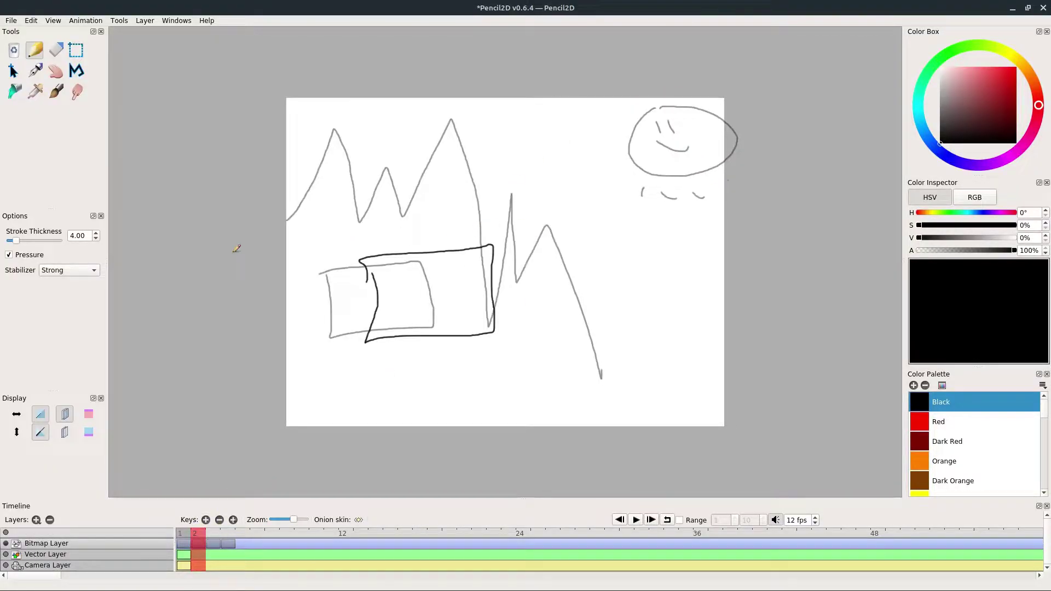
{"action": "left_click", "coordinate": [64, 414]}
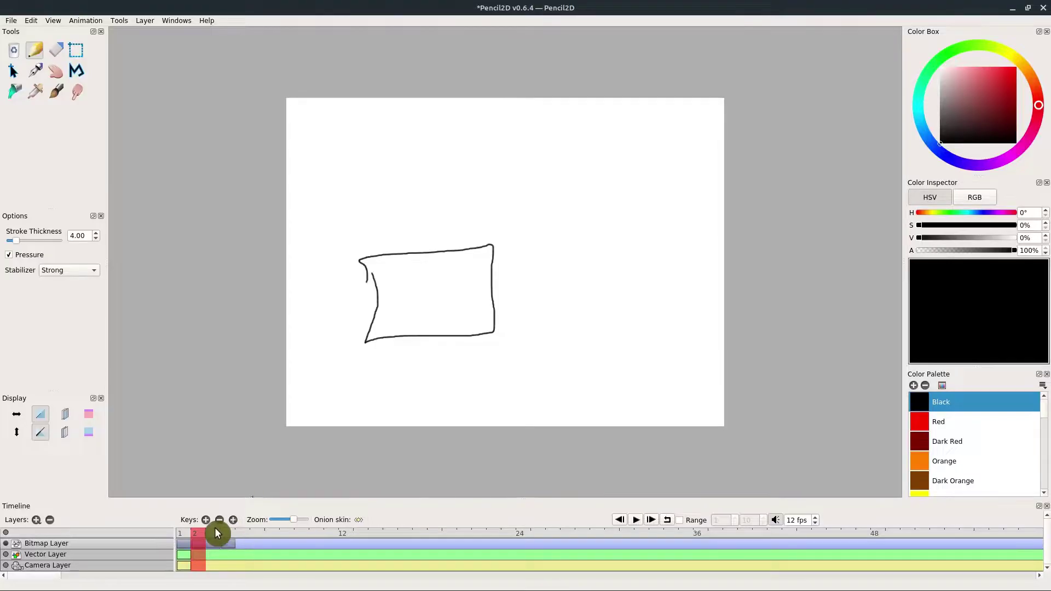
{"action": "left_click_drag", "start_coordinate": [217, 529], "coordinate": [201, 529]}
{"action": "left_click", "coordinate": [199, 529]}
{"action": "left_click", "coordinate": [65, 415]}
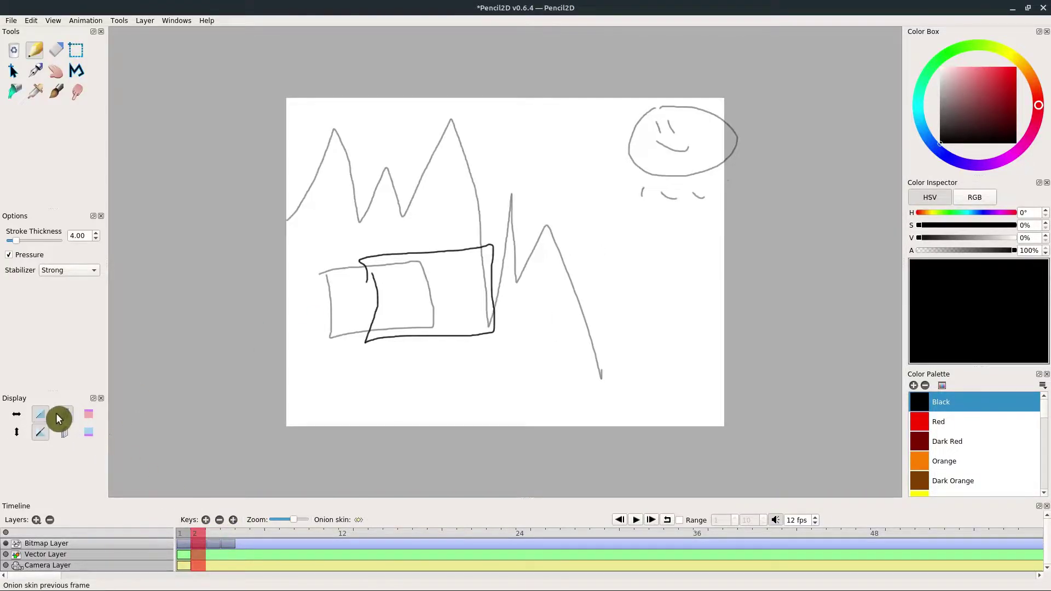
{"action": "left_click", "coordinate": [62, 414]}
{"action": "left_click", "coordinate": [184, 540]}
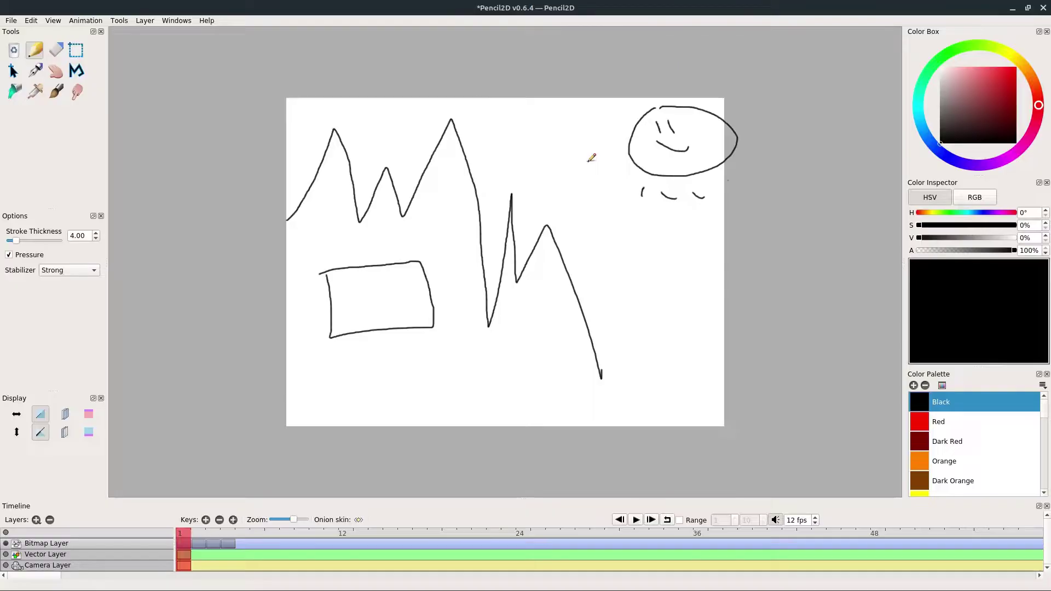
Step: Undo the sun and mountains with Ctrl+Z twice, then select the Bitmap Layer
{"action": "key", "text": "ctrl+z"}
{"action": "key", "text": "ctrl+z"}
{"action": "key", "text": "ctrl+z"}
{"action": "key", "text": "ctrl+z"}
{"action": "key", "text": "ctrl+z"}
{"action": "key", "text": "ctrl+z"}
{"action": "key", "text": "ctrl+z"}
{"action": "key", "text": "ctrl+z"}
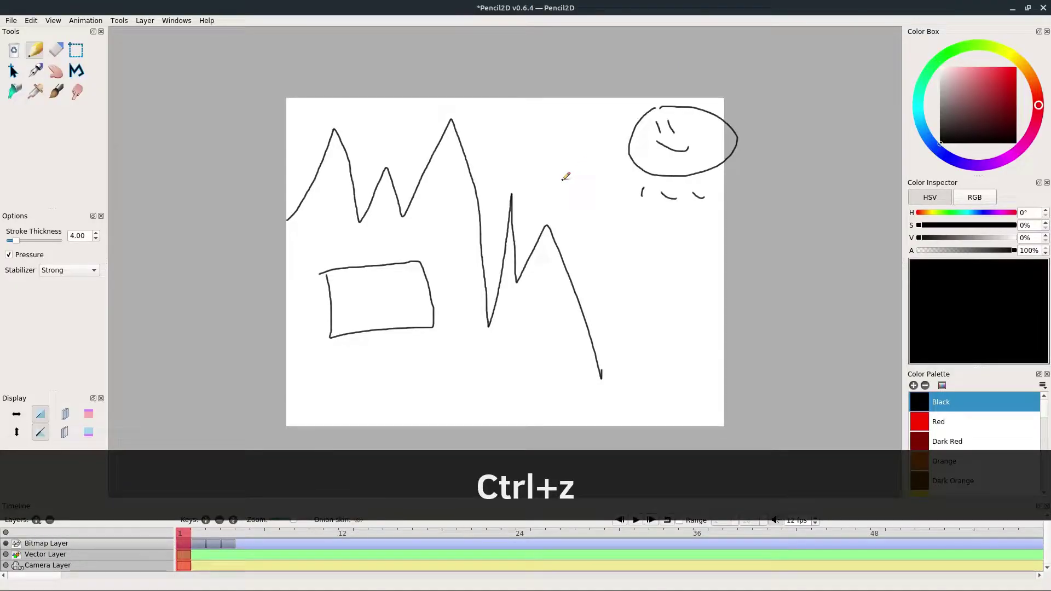
{"action": "key", "text": "ctrl+z"}
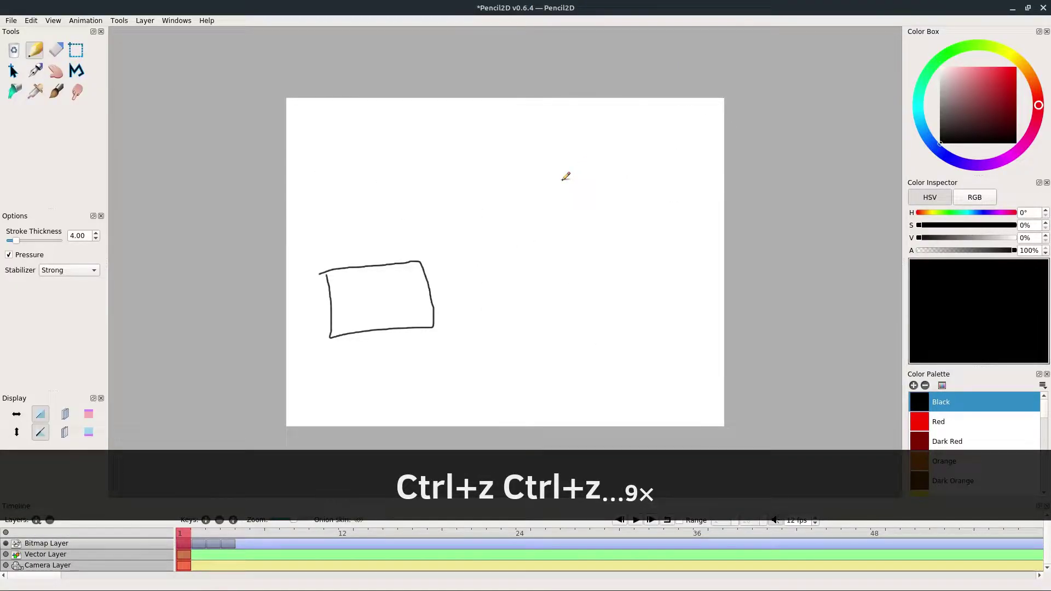
{"action": "left_click", "coordinate": [39, 542]}
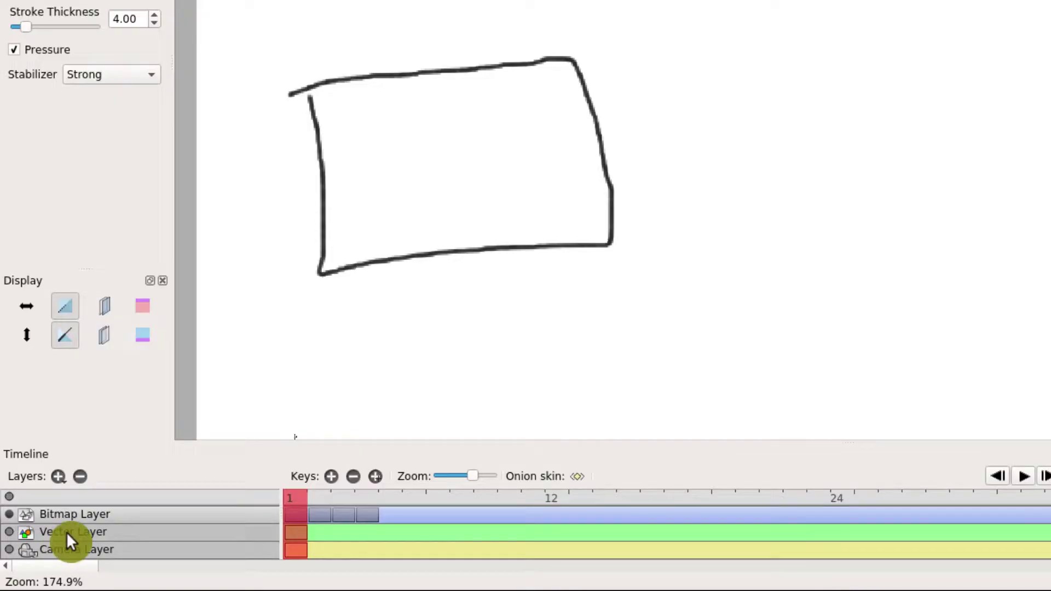
Step: Add a new bitmap layer named 'Background'
{"action": "left_click", "coordinate": [58, 476]}
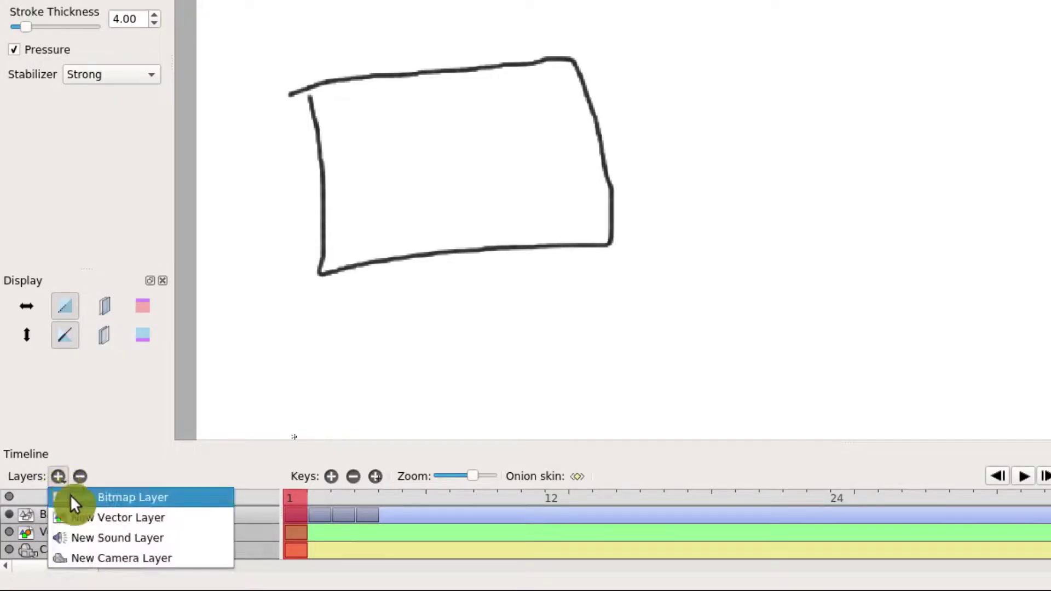
{"action": "left_click", "coordinate": [137, 497]}
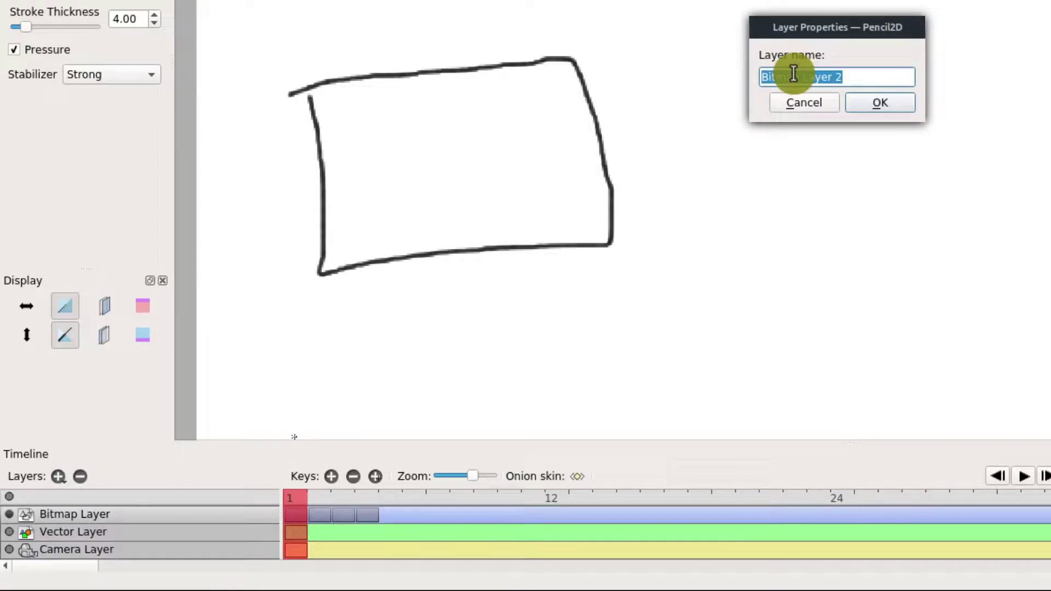
{"action": "type", "text": "Background"}
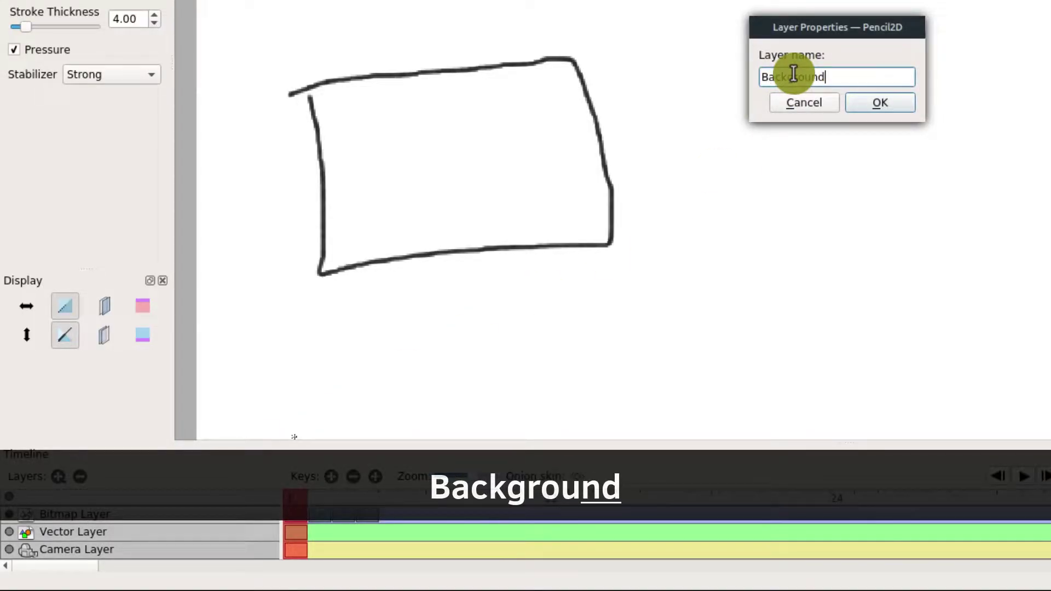
{"action": "left_click", "coordinate": [877, 104]}
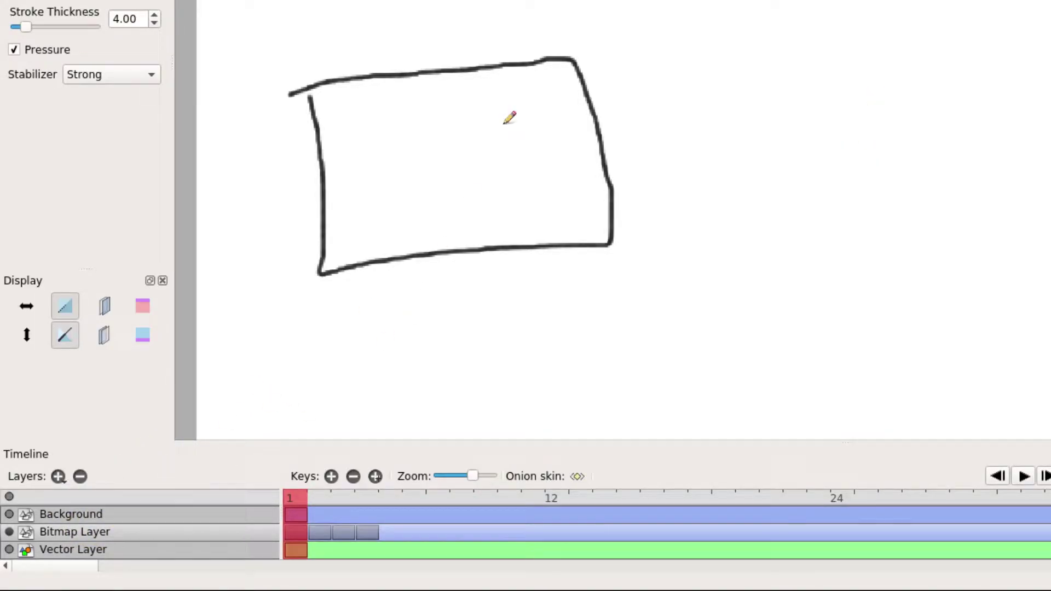
{"action": "mouse_move", "coordinate": [328, 340]}
{"action": "left_mouse_down"}
{"action": "mouse_move", "coordinate": [664, 372]}
{"action": "mouse_move", "coordinate": [690, 227]}
{"action": "mouse_move", "coordinate": [705, 231]}
{"action": "left_mouse_up"}
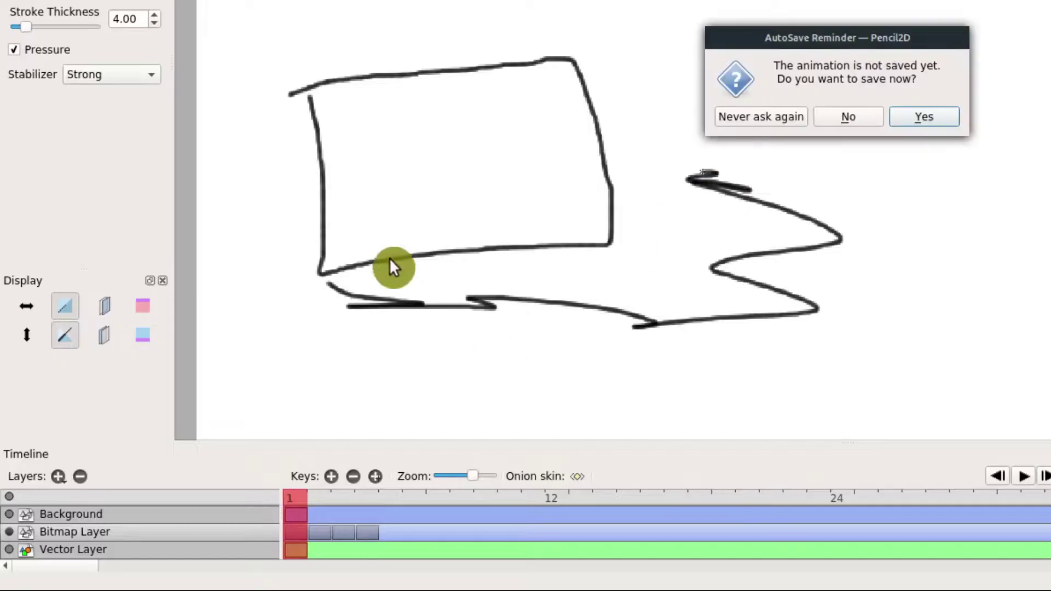
{"action": "left_click", "coordinate": [821, 116]}
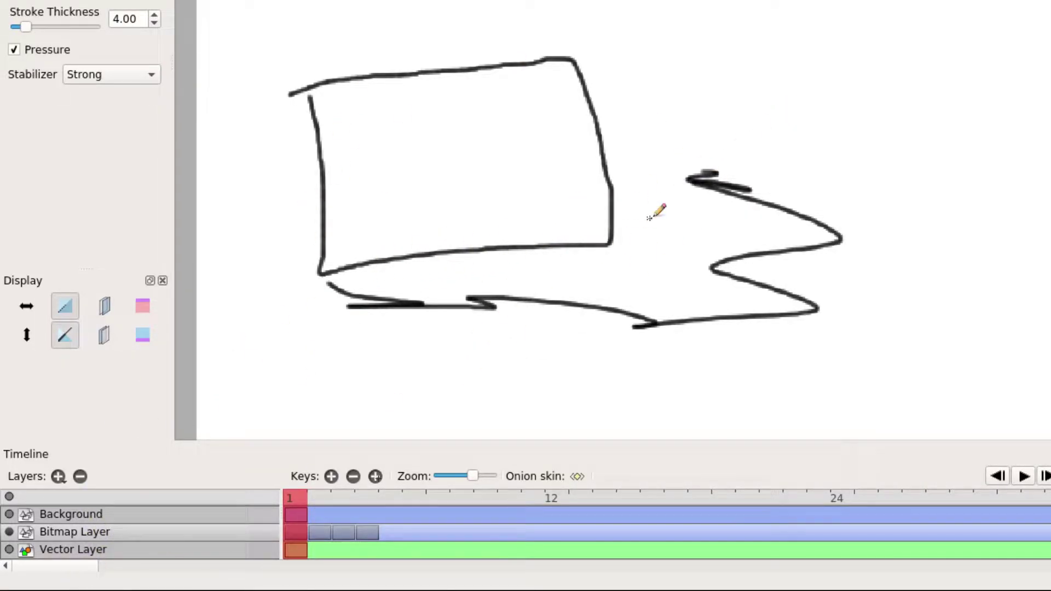
{"action": "key", "text": "ctrl+z"}
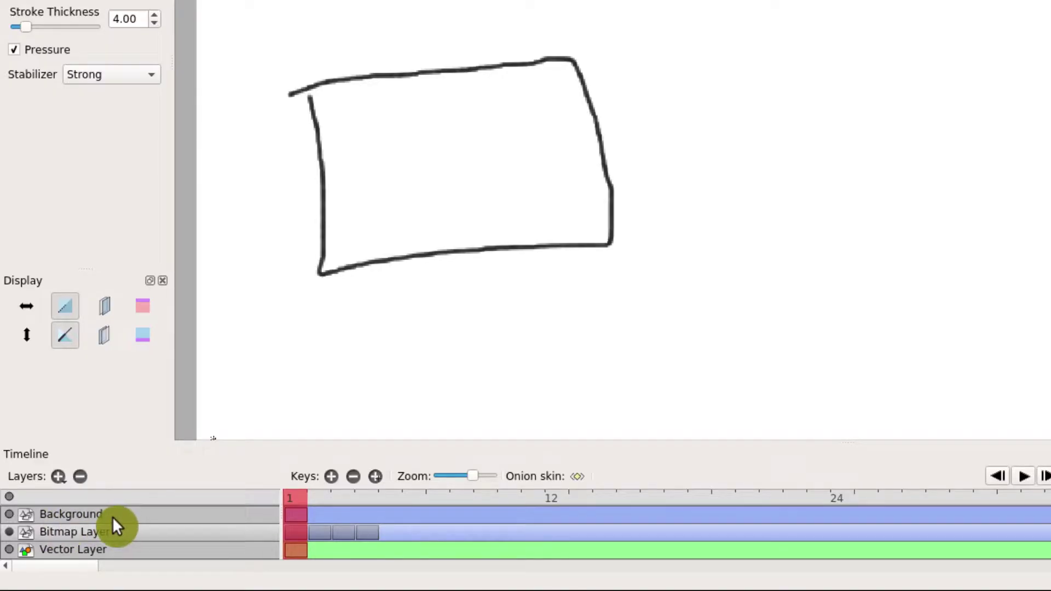
Step: Drag the Background layer below Bitmap Layer and Vector Layer to the bottom of the stack
{"action": "left_click", "coordinate": [67, 514]}
{"action": "left_click", "coordinate": [67, 534]}
{"action": "left_click", "coordinate": [52, 533]}
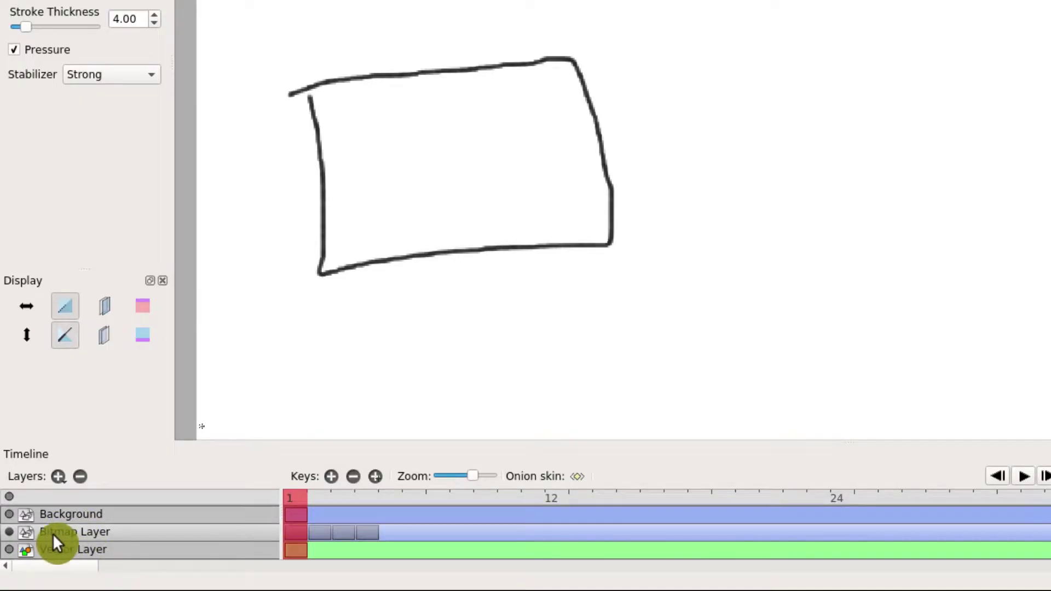
{"action": "left_click", "coordinate": [91, 532]}
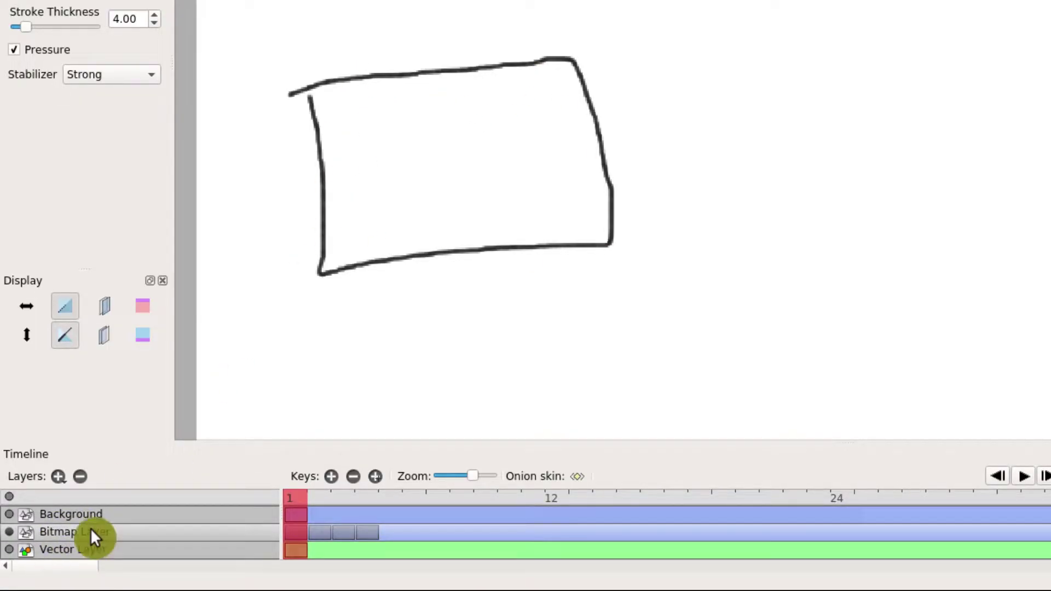
{"action": "left_click", "coordinate": [119, 517]}
{"action": "left_click_drag", "start_coordinate": [115, 511], "coordinate": [112, 536]}
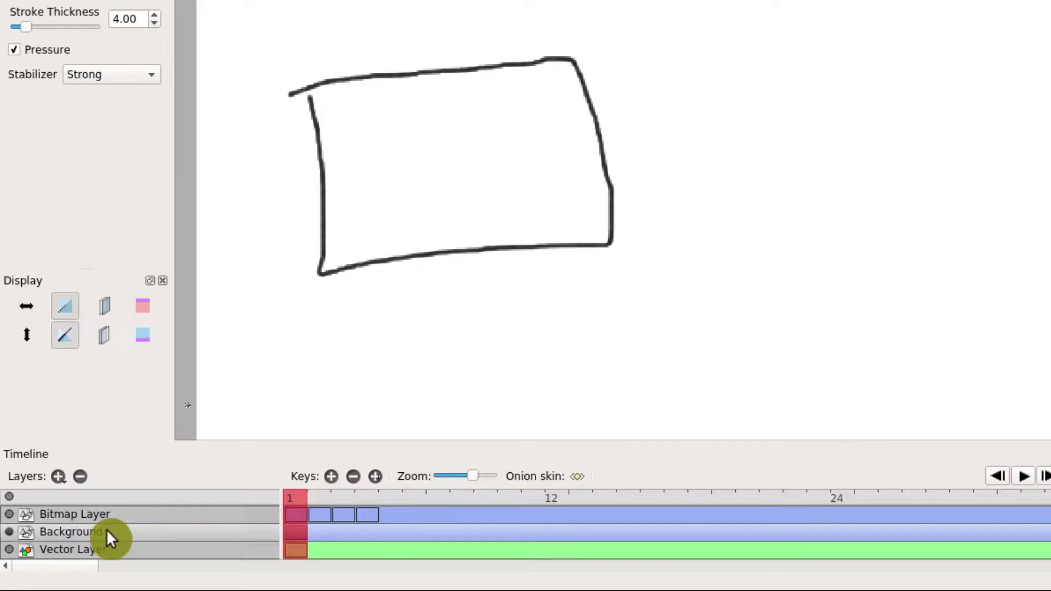
{"action": "left_click_drag", "start_coordinate": [108, 531], "coordinate": [101, 553]}
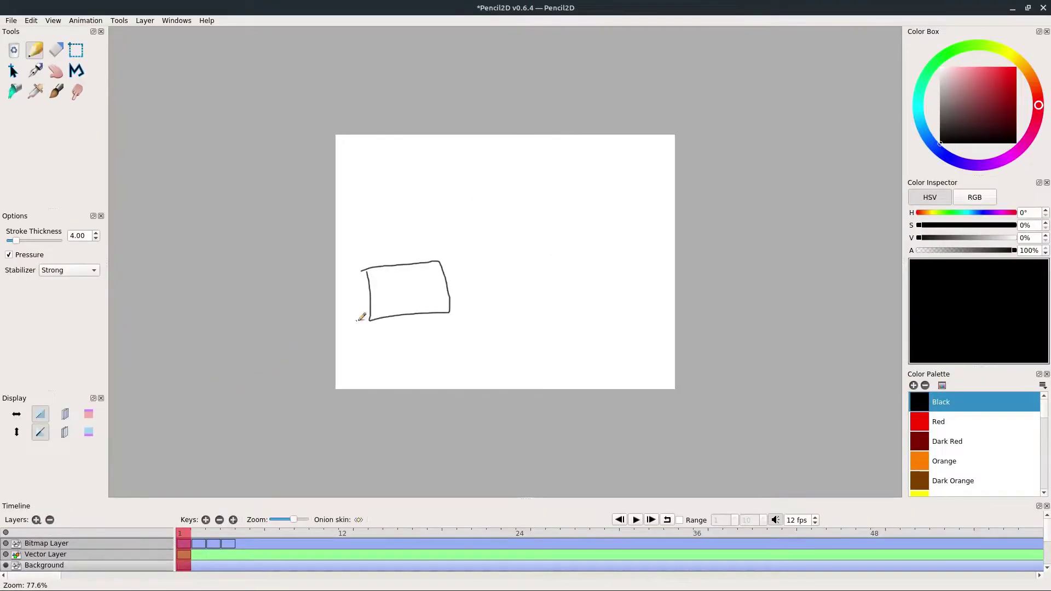
Step: Use the Pencil to draw mountains, a smiling sun and a small house on the Background layer
{"action": "scroll", "coordinate": [405, 301], "scroll_direction": "up", "scroll_amount": 3}
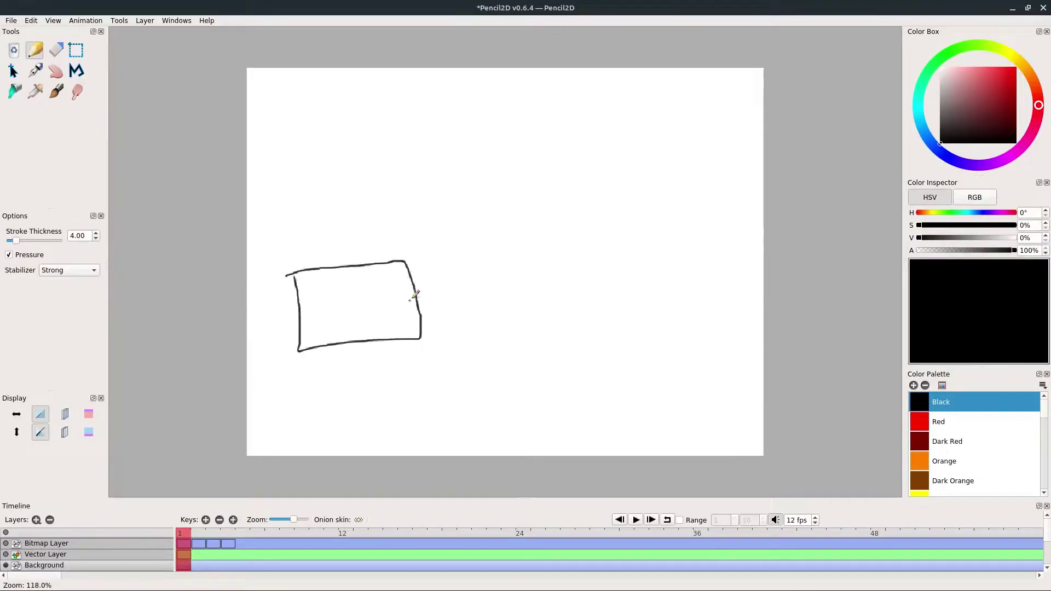
{"action": "left_click", "coordinate": [35, 51]}
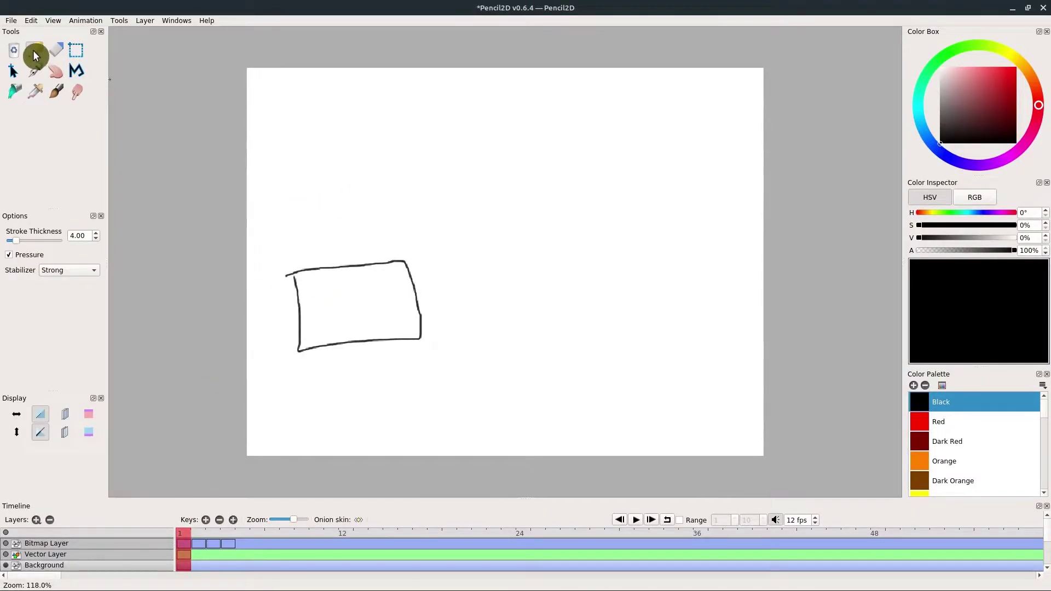
{"action": "mouse_move", "coordinate": [243, 233]}
{"action": "left_mouse_down"}
{"action": "mouse_move", "coordinate": [315, 78]}
{"action": "mouse_move", "coordinate": [331, 96]}
{"action": "mouse_move", "coordinate": [345, 171]}
{"action": "mouse_move", "coordinate": [385, 136]}
{"action": "mouse_move", "coordinate": [406, 201]}
{"action": "mouse_move", "coordinate": [454, 209]}
{"action": "mouse_move", "coordinate": [484, 171]}
{"action": "mouse_move", "coordinate": [542, 158]}
{"action": "mouse_move", "coordinate": [595, 309]}
{"action": "mouse_move", "coordinate": [736, 338]}
{"action": "mouse_move", "coordinate": [766, 337]}
{"action": "left_mouse_up"}
{"action": "mouse_move", "coordinate": [672, 82]}
{"action": "left_mouse_down"}
{"action": "mouse_move", "coordinate": [651, 128]}
{"action": "mouse_move", "coordinate": [790, 170]}
{"action": "mouse_move", "coordinate": [704, 73]}
{"action": "mouse_move", "coordinate": [696, 120]}
{"action": "left_mouse_up"}
{"action": "left_click_drag", "start_coordinate": [721, 109], "coordinate": [750, 179]}
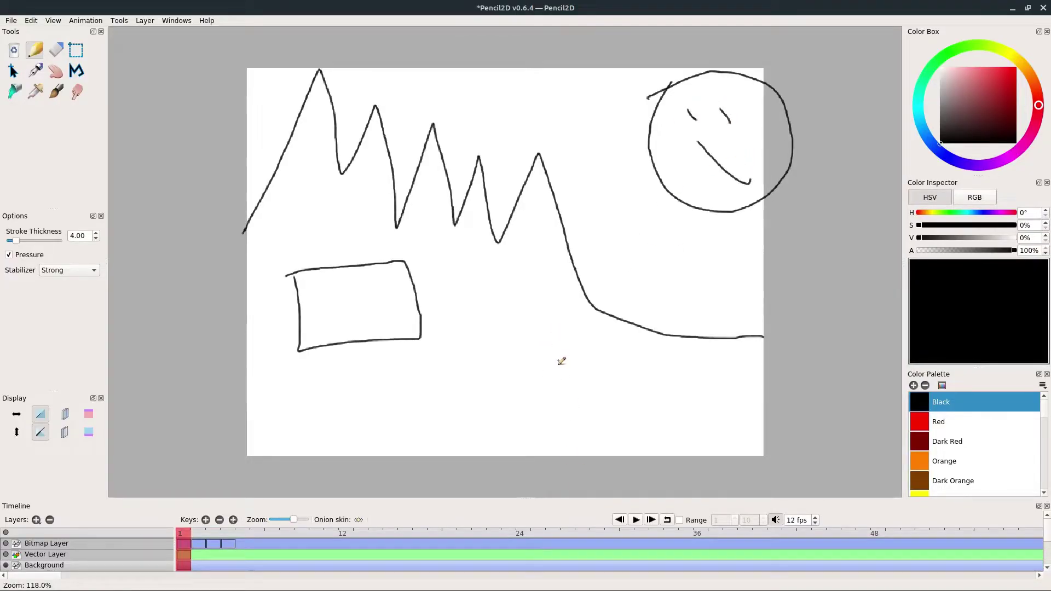
{"action": "mouse_move", "coordinate": [621, 425]}
{"action": "left_mouse_down"}
{"action": "mouse_move", "coordinate": [651, 424]}
{"action": "mouse_move", "coordinate": [656, 386]}
{"action": "mouse_move", "coordinate": [612, 390]}
{"action": "mouse_move", "coordinate": [611, 418]}
{"action": "mouse_move", "coordinate": [596, 408]}
{"action": "mouse_move", "coordinate": [626, 352]}
{"action": "mouse_move", "coordinate": [661, 401]}
{"action": "left_mouse_up"}
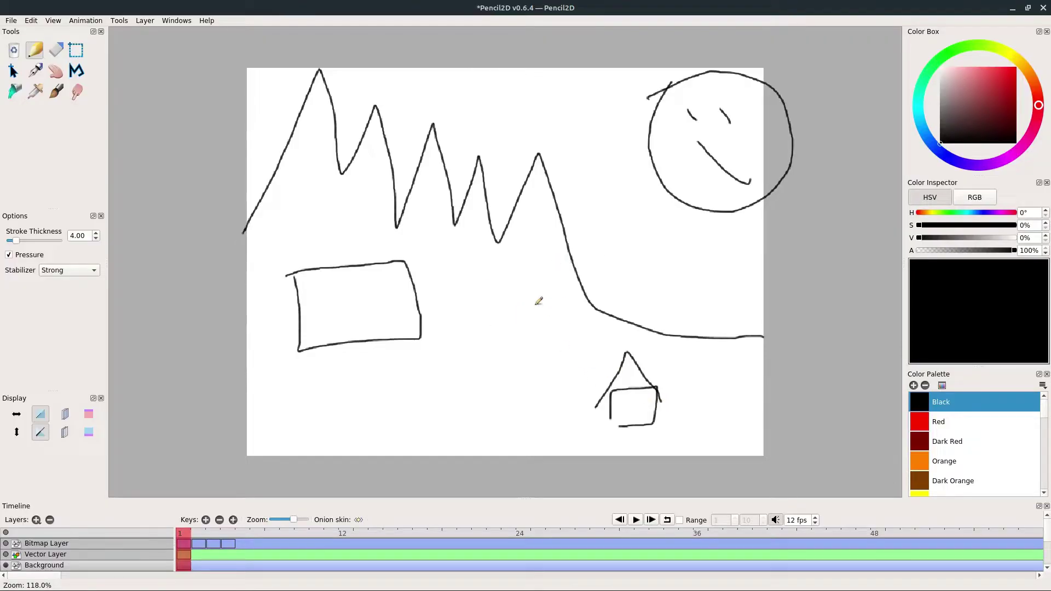
Step: Step through frames 2 to 4, then play and stop the animation
{"action": "left_click", "coordinate": [196, 531]}
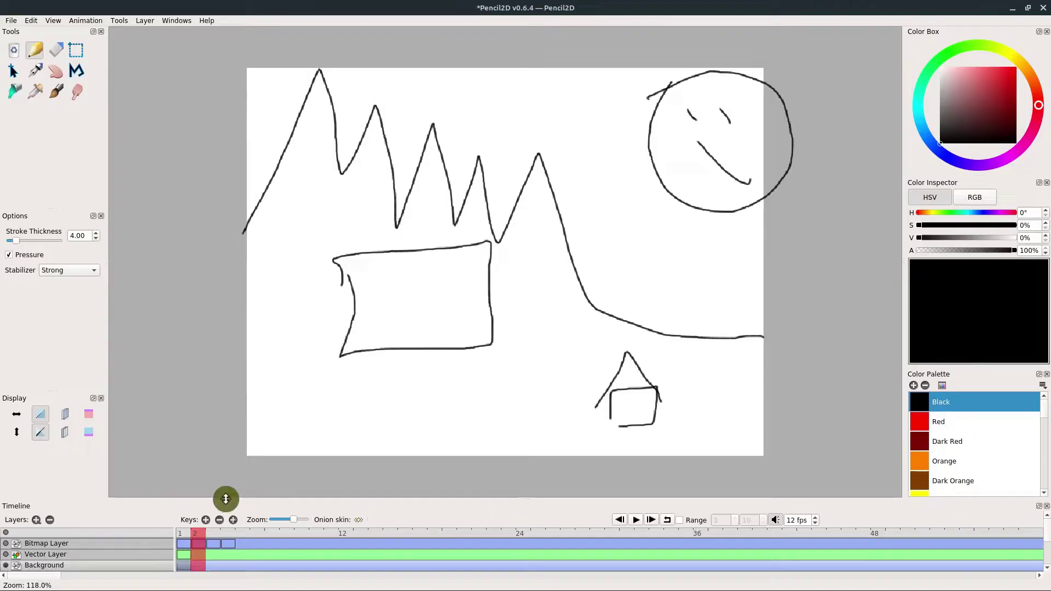
{"action": "left_click", "coordinate": [212, 532]}
{"action": "left_click", "coordinate": [228, 532]}
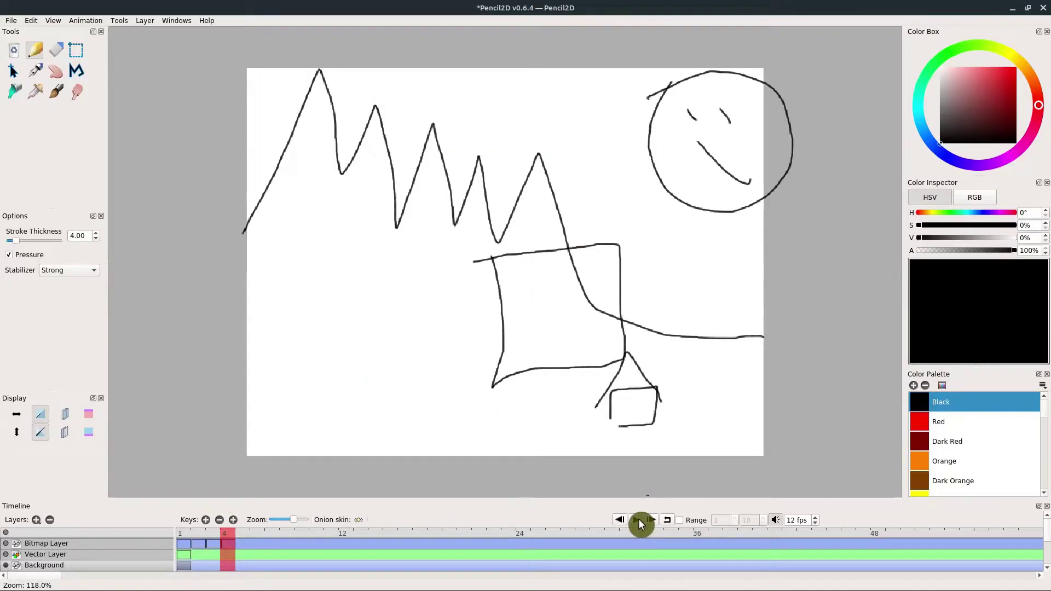
{"action": "left_click", "coordinate": [668, 521]}
{"action": "key", "text": "Return"}
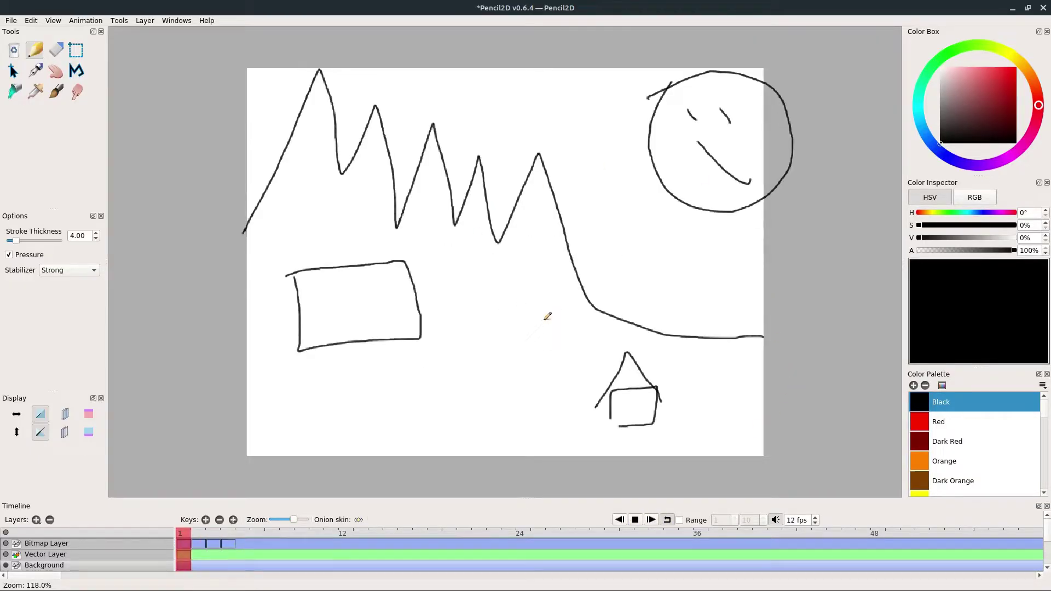
{"action": "left_click", "coordinate": [635, 521]}
Step: Step from frame 1 through frames 2, 4, 5, 7 and 8 to frame 12
{"action": "left_click", "coordinate": [183, 544]}
{"action": "left_click", "coordinate": [198, 543]}
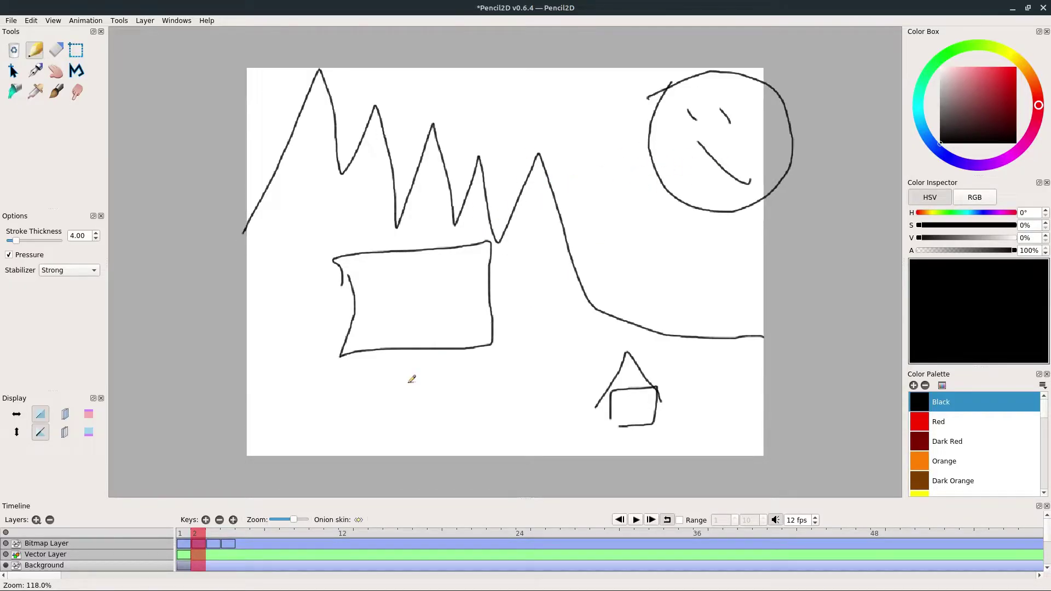
{"action": "left_click", "coordinate": [227, 543]}
{"action": "left_click", "coordinate": [242, 534]}
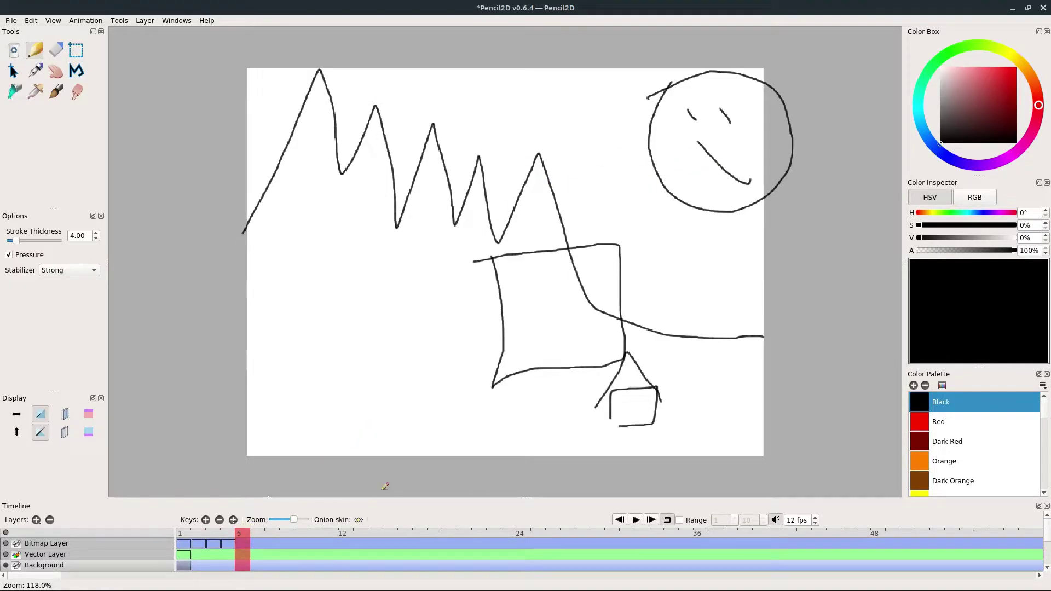
{"action": "left_click", "coordinate": [257, 539]}
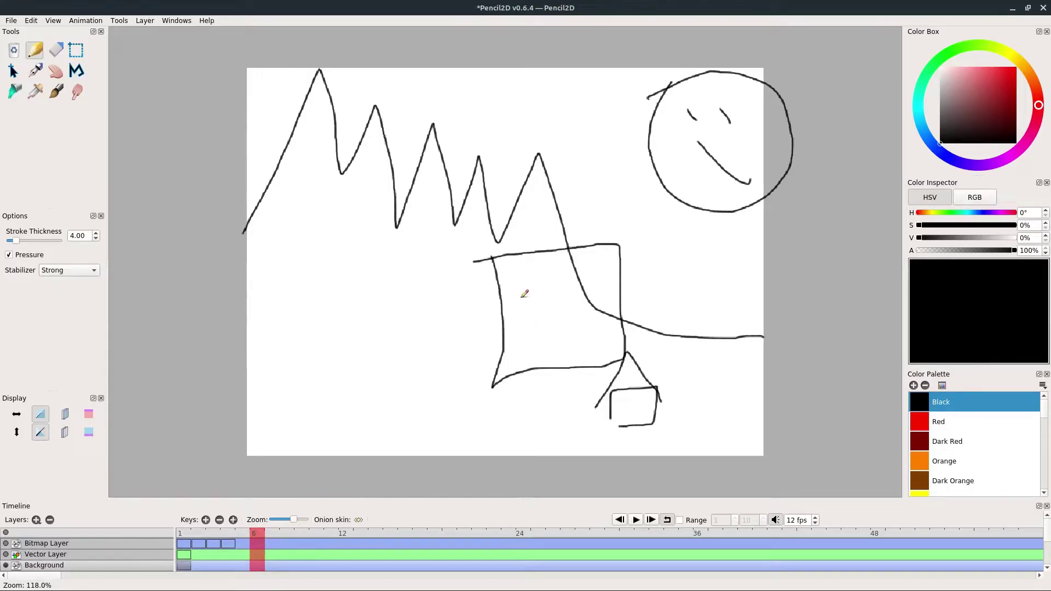
{"action": "left_click", "coordinate": [273, 536]}
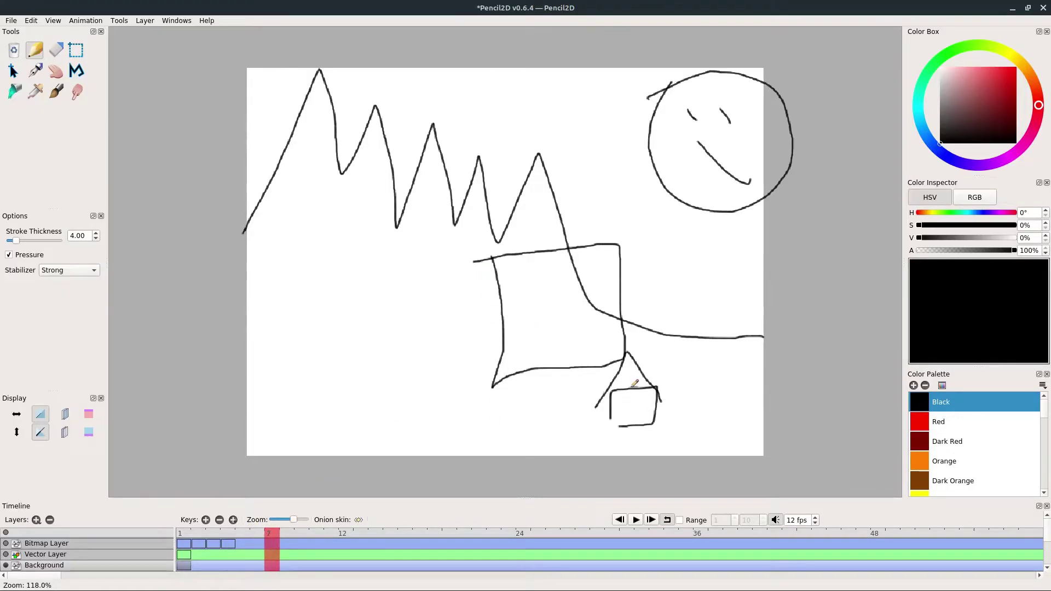
{"action": "left_click", "coordinate": [286, 537]}
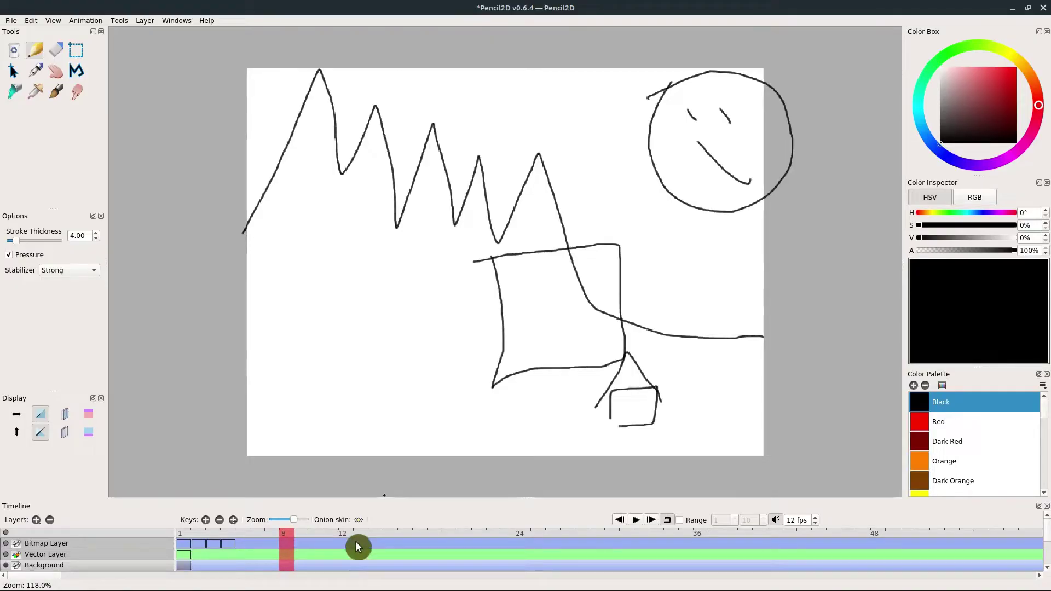
{"action": "left_click", "coordinate": [344, 539]}
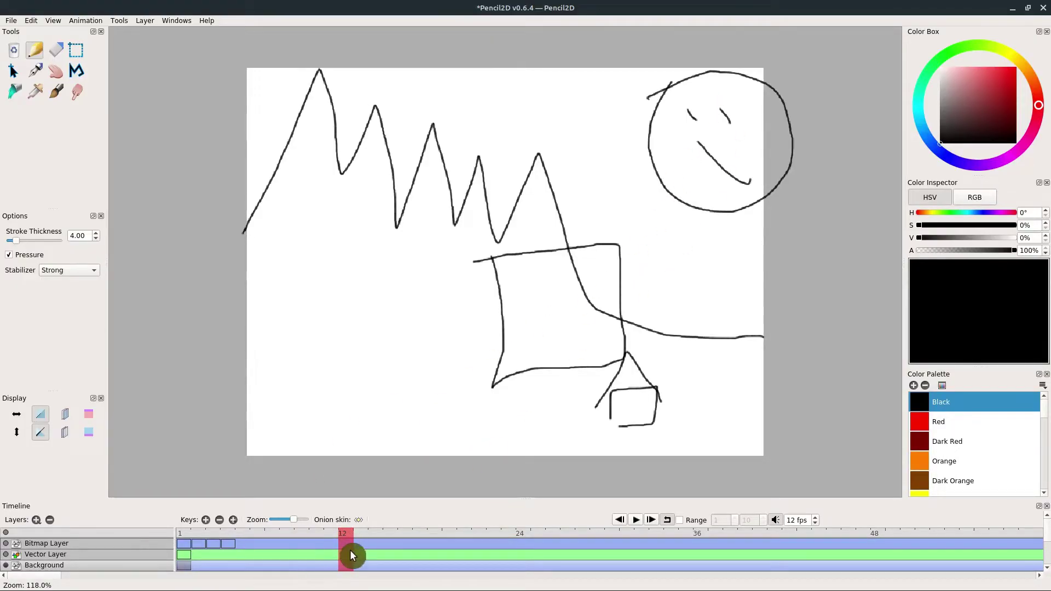
Step: Add a blank key at frame 12 and enable previous-frame onion skin as a tracing guide
{"action": "left_click", "coordinate": [206, 519]}
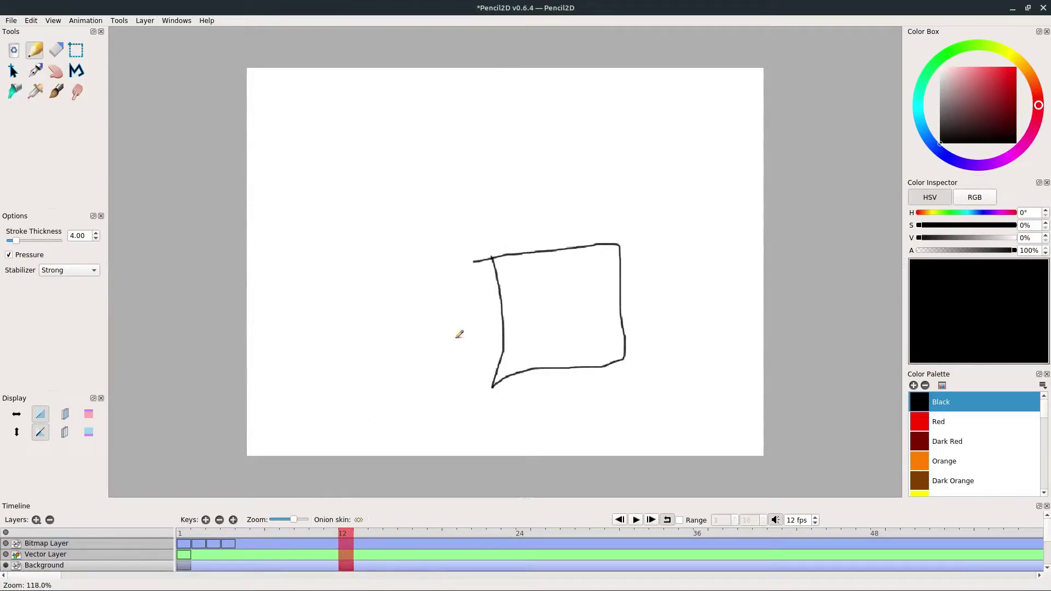
{"action": "left_click", "coordinate": [332, 531]}
{"action": "left_click", "coordinate": [346, 531]}
{"action": "left_click", "coordinate": [65, 414]}
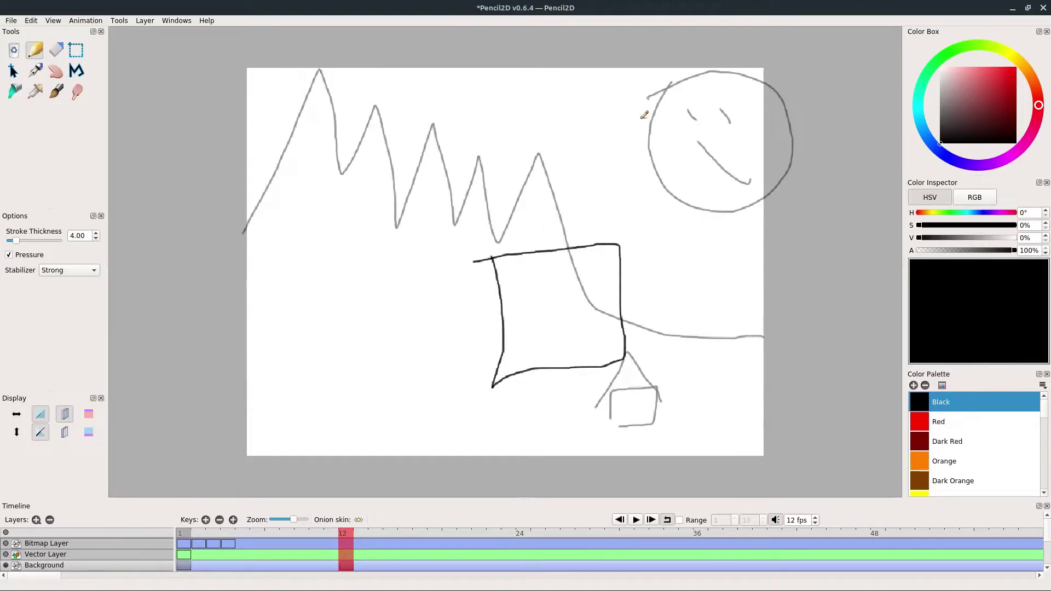
Step: Trace the smiling sun, mountain outline and house in black over the faint originals
{"action": "mouse_move", "coordinate": [641, 118]}
{"action": "left_mouse_down"}
{"action": "mouse_move", "coordinate": [677, 198]}
{"action": "mouse_move", "coordinate": [796, 110]}
{"action": "mouse_move", "coordinate": [654, 129]}
{"action": "mouse_move", "coordinate": [650, 143]}
{"action": "left_mouse_up"}
{"action": "left_click_drag", "start_coordinate": [687, 106], "coordinate": [695, 101]}
{"action": "mouse_move", "coordinate": [690, 142]}
{"action": "left_mouse_down"}
{"action": "mouse_move", "coordinate": [760, 122]}
{"action": "mouse_move", "coordinate": [723, 116]}
{"action": "mouse_move", "coordinate": [737, 96]}
{"action": "left_mouse_up"}
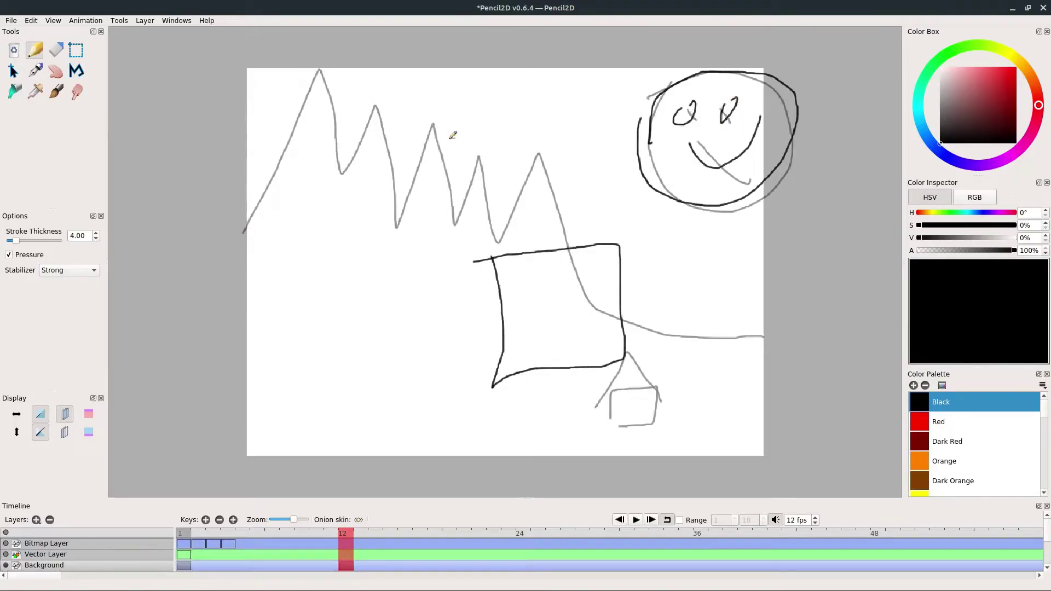
{"action": "mouse_move", "coordinate": [245, 236]}
{"action": "left_mouse_down"}
{"action": "mouse_move", "coordinate": [321, 67]}
{"action": "mouse_move", "coordinate": [346, 168]}
{"action": "mouse_move", "coordinate": [373, 114]}
{"action": "mouse_move", "coordinate": [387, 206]}
{"action": "mouse_move", "coordinate": [414, 184]}
{"action": "mouse_move", "coordinate": [438, 121]}
{"action": "mouse_move", "coordinate": [448, 201]}
{"action": "mouse_move", "coordinate": [477, 179]}
{"action": "mouse_move", "coordinate": [514, 205]}
{"action": "mouse_move", "coordinate": [546, 145]}
{"action": "mouse_move", "coordinate": [554, 218]}
{"action": "mouse_move", "coordinate": [599, 286]}
{"action": "mouse_move", "coordinate": [674, 327]}
{"action": "mouse_move", "coordinate": [744, 342]}
{"action": "left_mouse_up"}
{"action": "mouse_move", "coordinate": [625, 361]}
{"action": "left_mouse_down"}
{"action": "mouse_move", "coordinate": [648, 369]}
{"action": "mouse_move", "coordinate": [622, 425]}
{"action": "mouse_move", "coordinate": [601, 388]}
{"action": "left_mouse_up"}
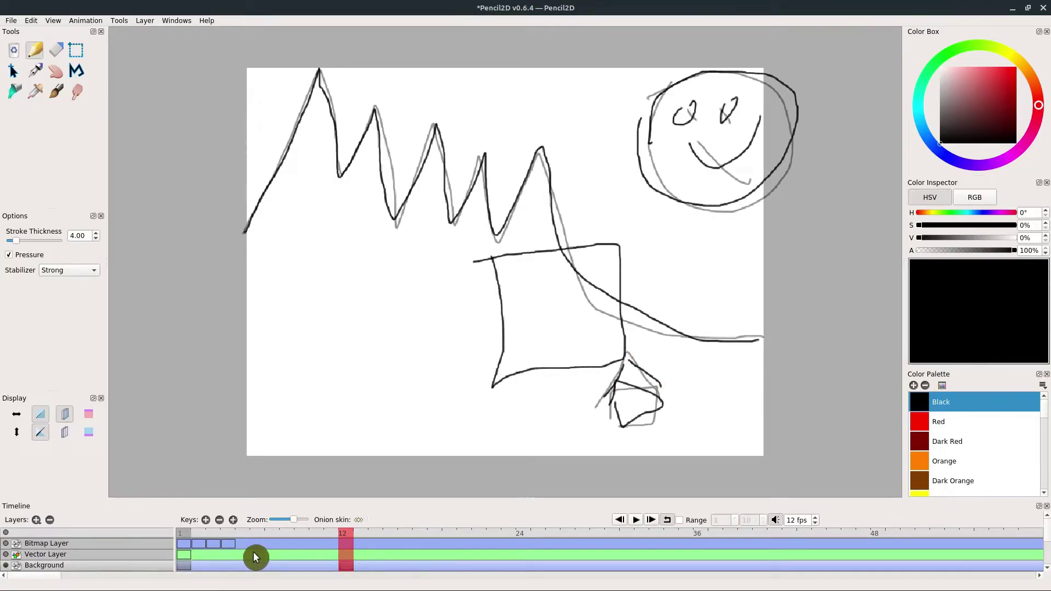
Step: Play the animation from the Bitmap Layer and return to frame 1
{"action": "left_click", "coordinate": [60, 547]}
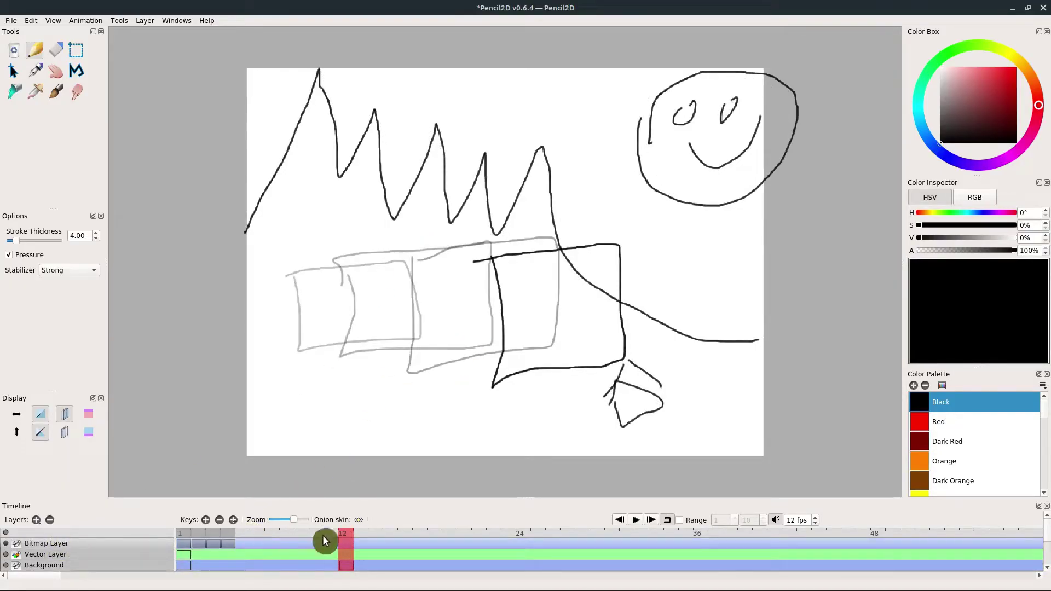
{"action": "left_click", "coordinate": [636, 521]}
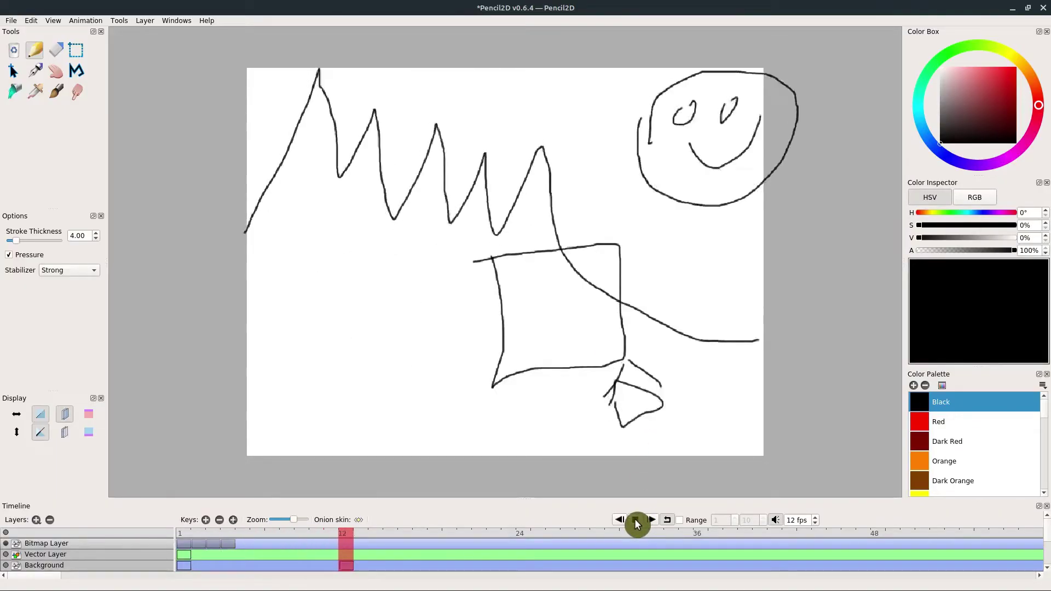
{"action": "left_click", "coordinate": [184, 533]}
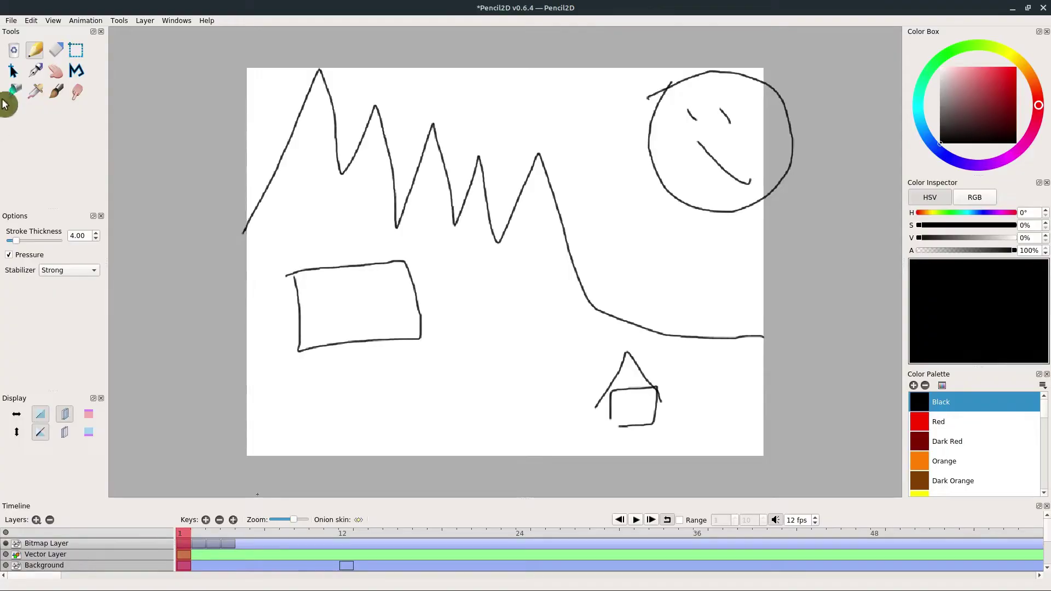
Step: Create a new blank project via File > New and switch to the Pixabay landscape in Firefox
{"action": "left_click", "coordinate": [11, 20]}
{"action": "left_click", "coordinate": [16, 29]}
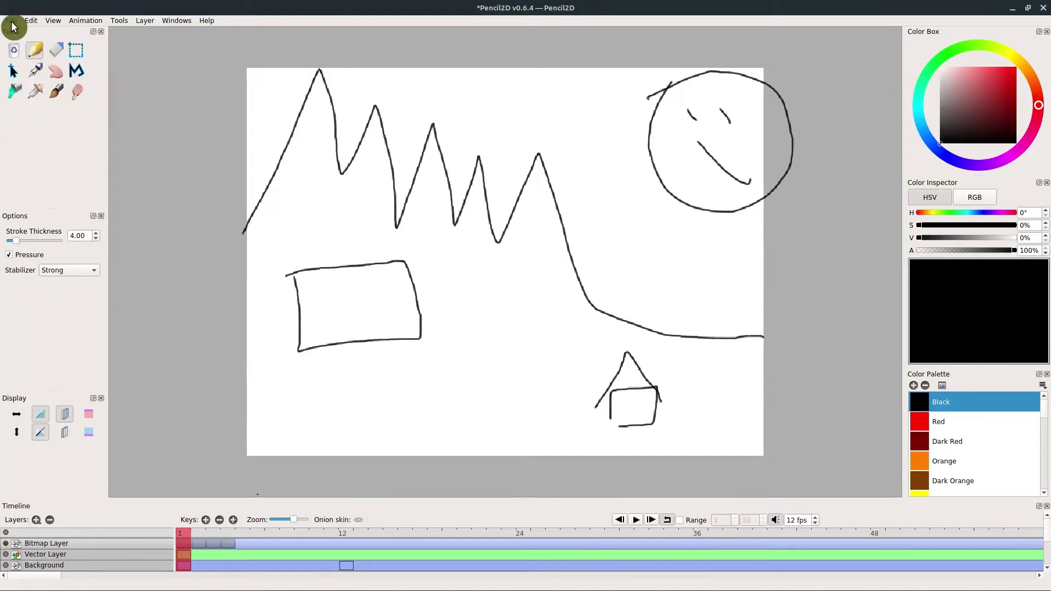
{"action": "mouse_move", "coordinate": [116, 585]}
{"action": "left_click", "coordinate": [49, 583]}
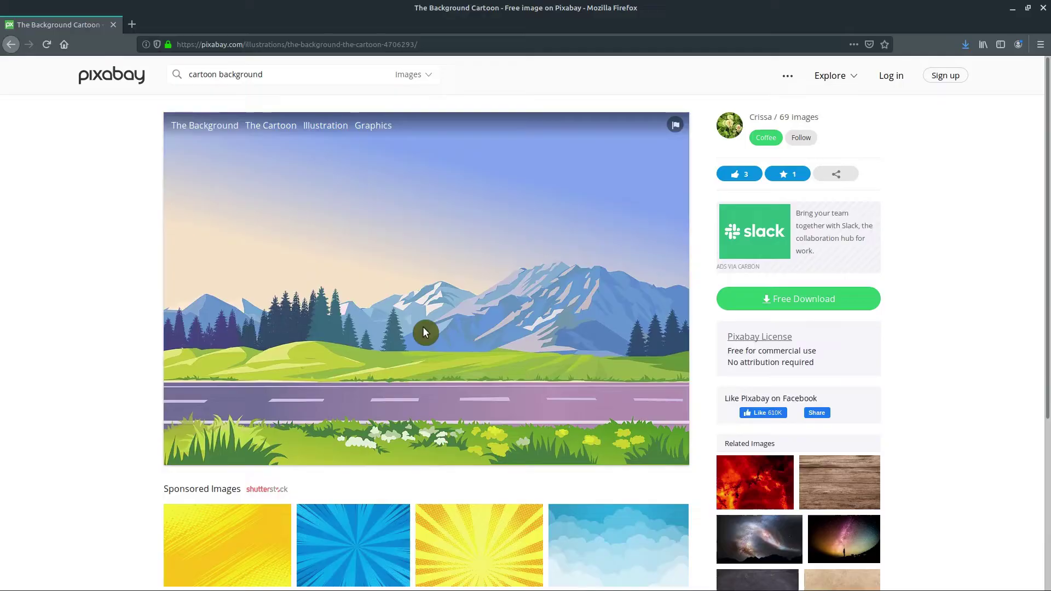
Step: Import the-background-4706293_1280.jpg via File > Import > Image, sorting files by date modified
{"action": "left_click", "coordinate": [1012, 7]}
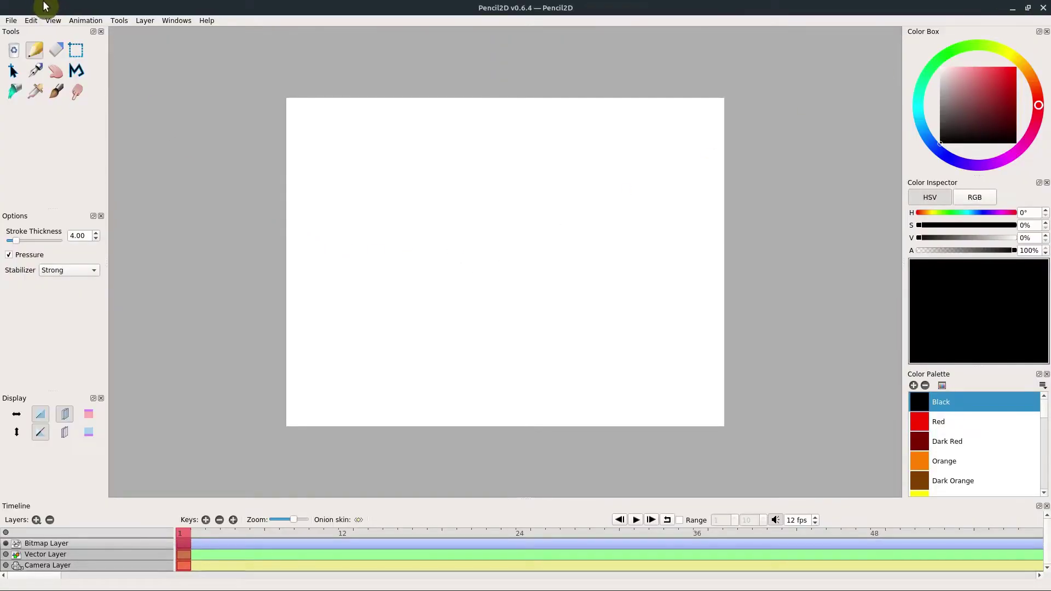
{"action": "left_click", "coordinate": [11, 20]}
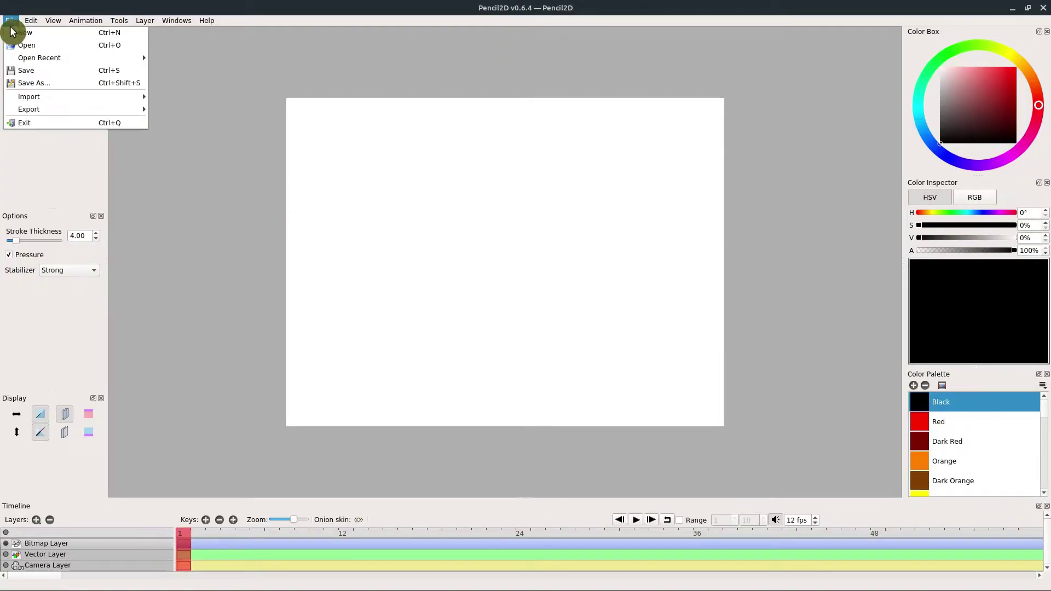
{"action": "mouse_move", "coordinate": [34, 112]}
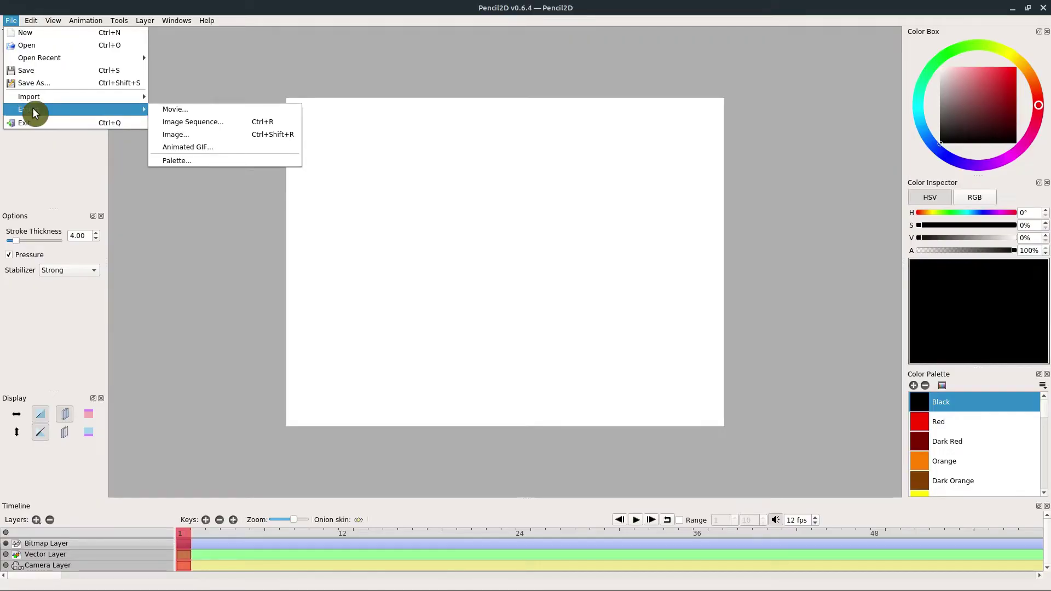
{"action": "left_click", "coordinate": [176, 96]}
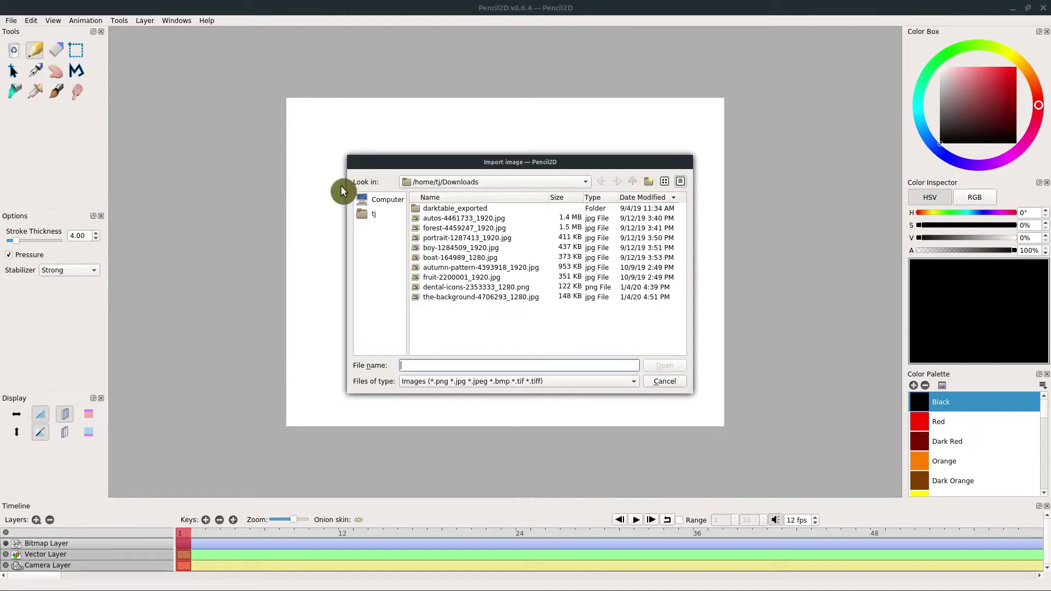
{"action": "left_click", "coordinate": [650, 198]}
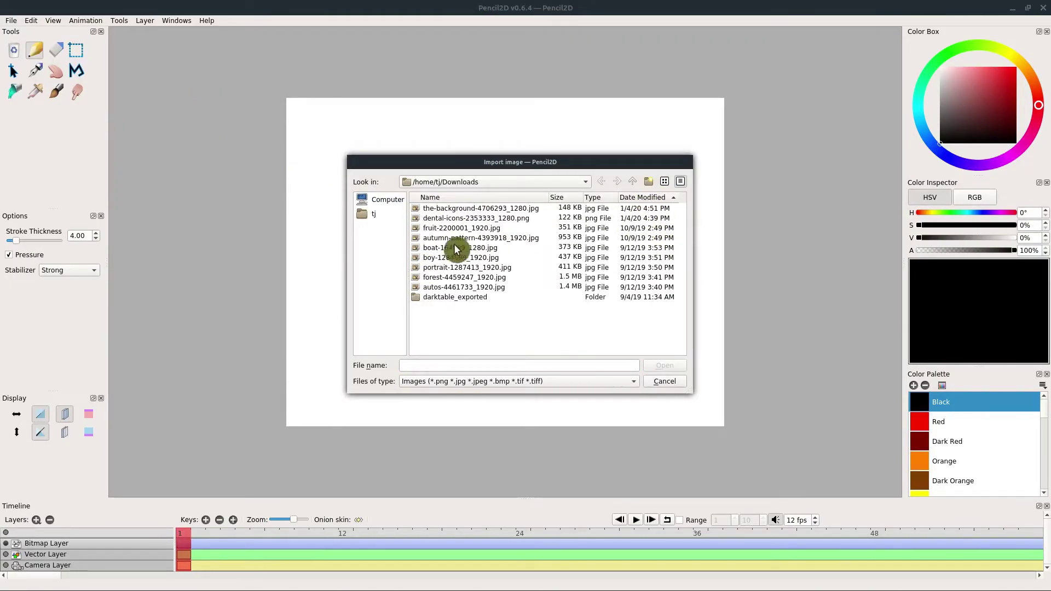
{"action": "left_click", "coordinate": [452, 209]}
{"action": "left_click", "coordinate": [663, 366]}
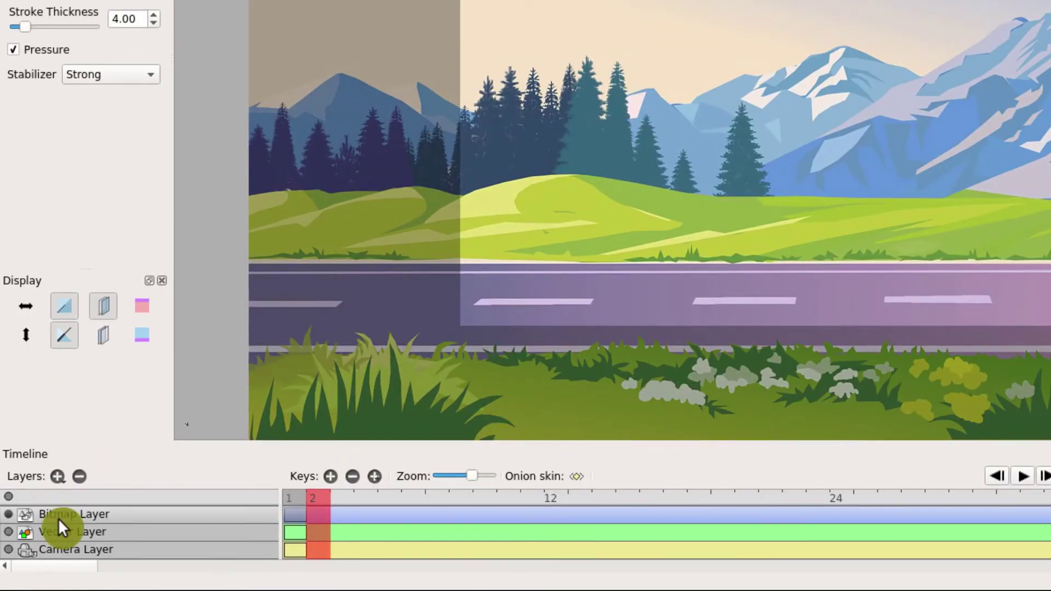
Step: Rename the imported image's Bitmap Layer to 'Background'
{"action": "double_click", "coordinate": [58, 518]}
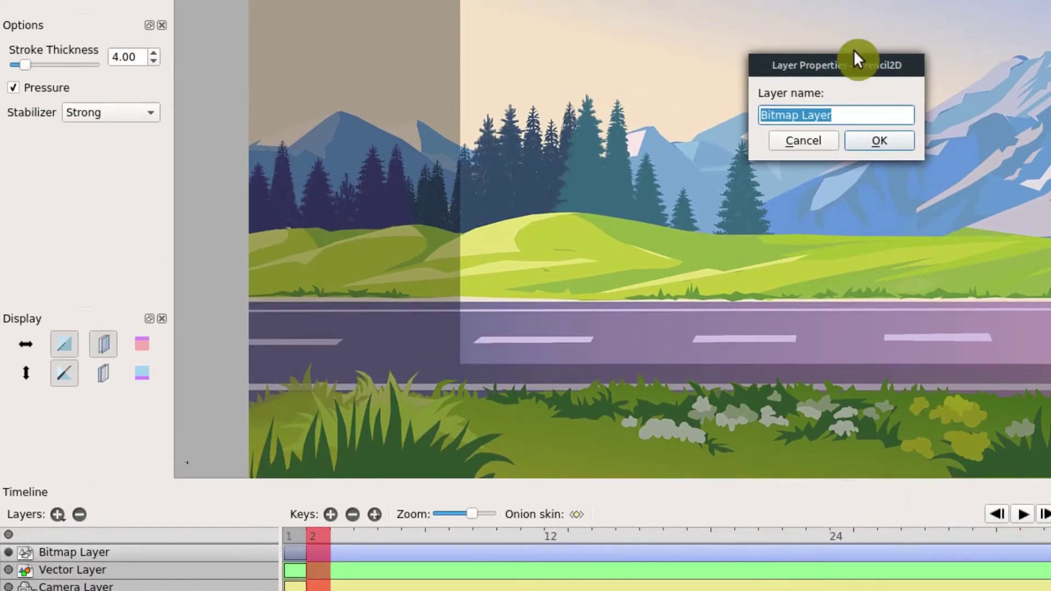
{"action": "left_click_drag", "start_coordinate": [859, 20], "coordinate": [549, 178]}
{"action": "left_click_drag", "start_coordinate": [549, 216], "coordinate": [524, 224]}
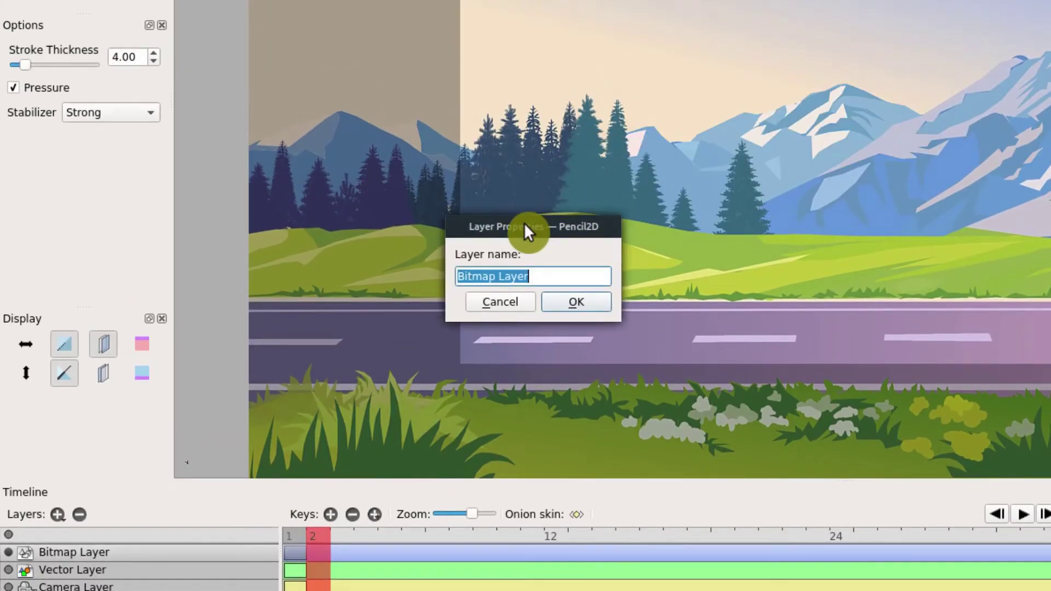
{"action": "type", "text": "Background"}
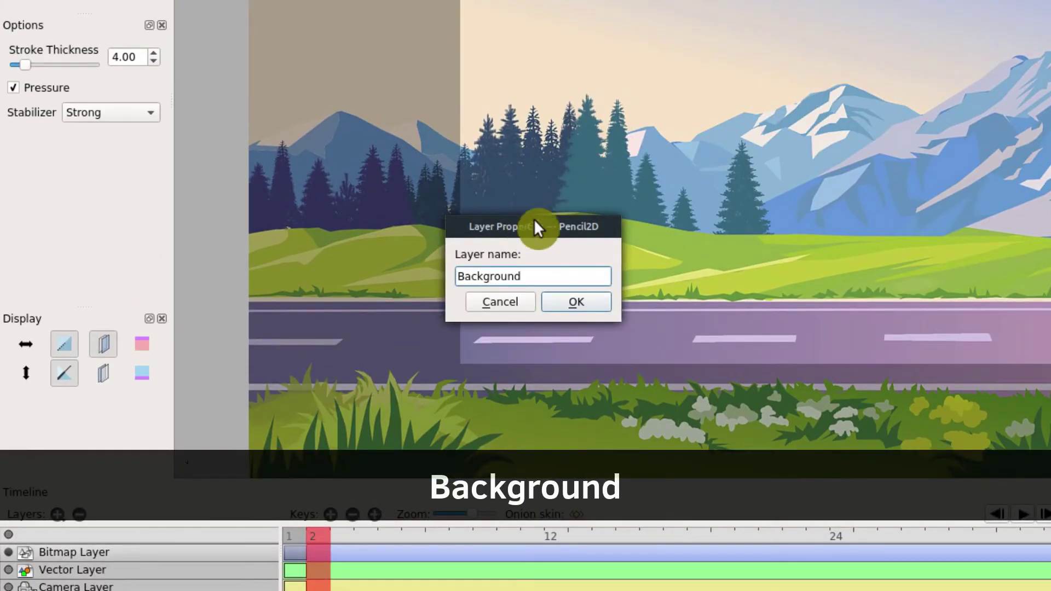
{"action": "left_click", "coordinate": [572, 303]}
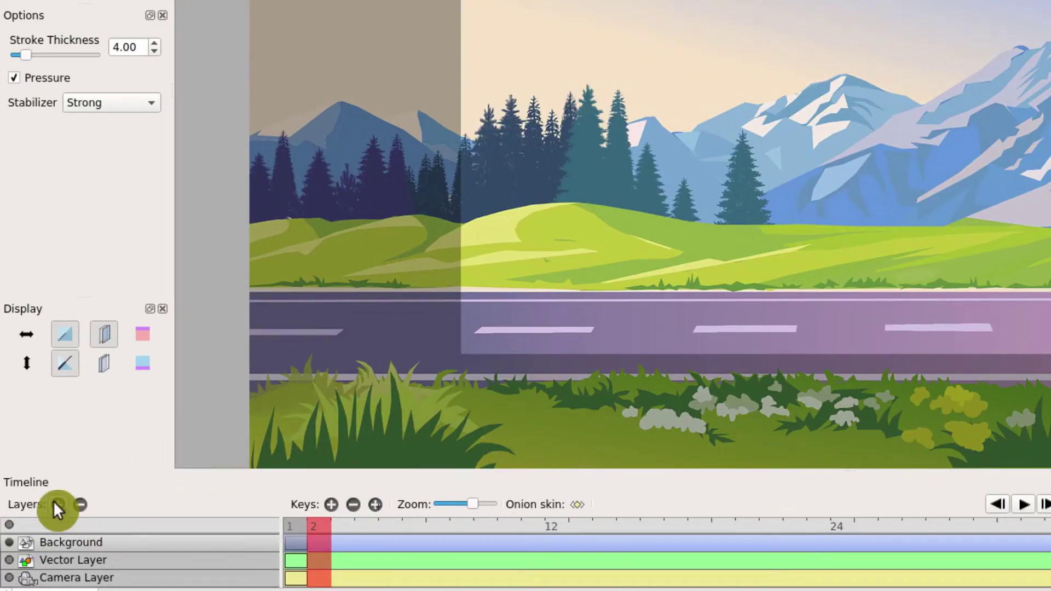
Step: Add a new bitmap layer named 'Foreground' above the Background layer
{"action": "left_click", "coordinate": [56, 503]}
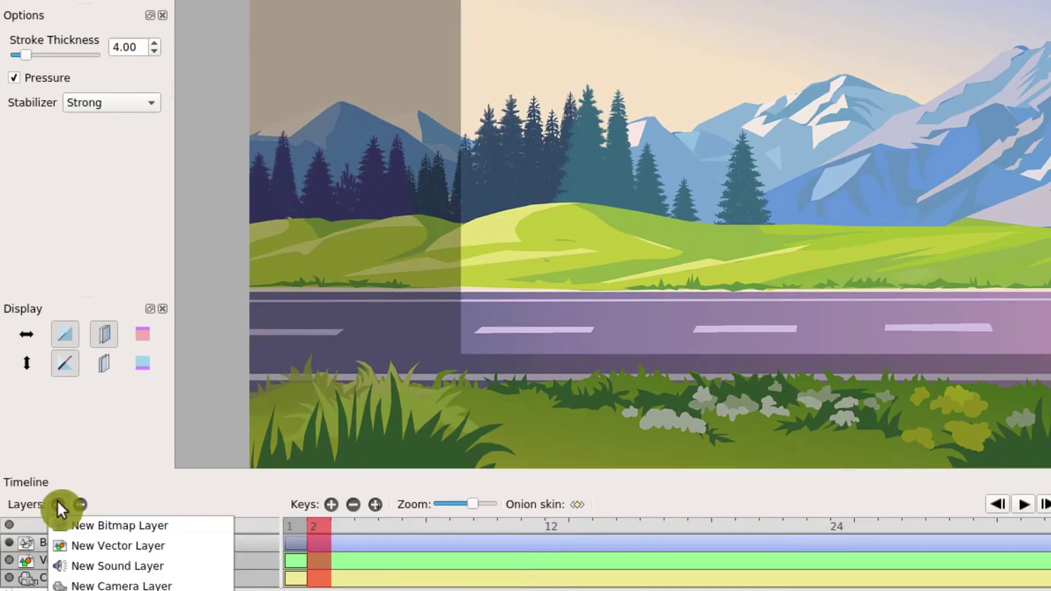
{"action": "left_click", "coordinate": [113, 527]}
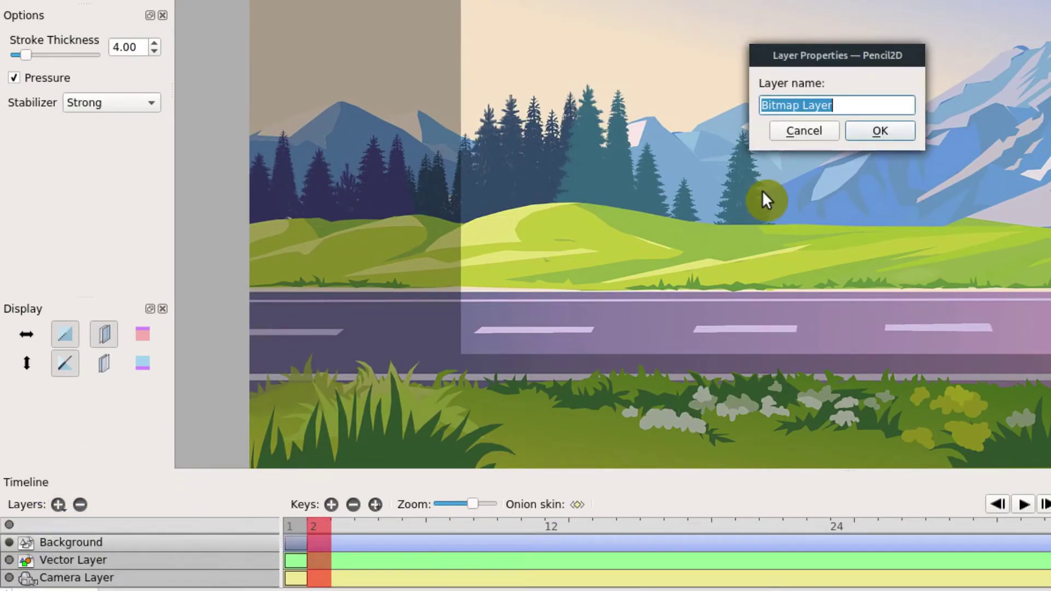
{"action": "type", "text": "Foreground"}
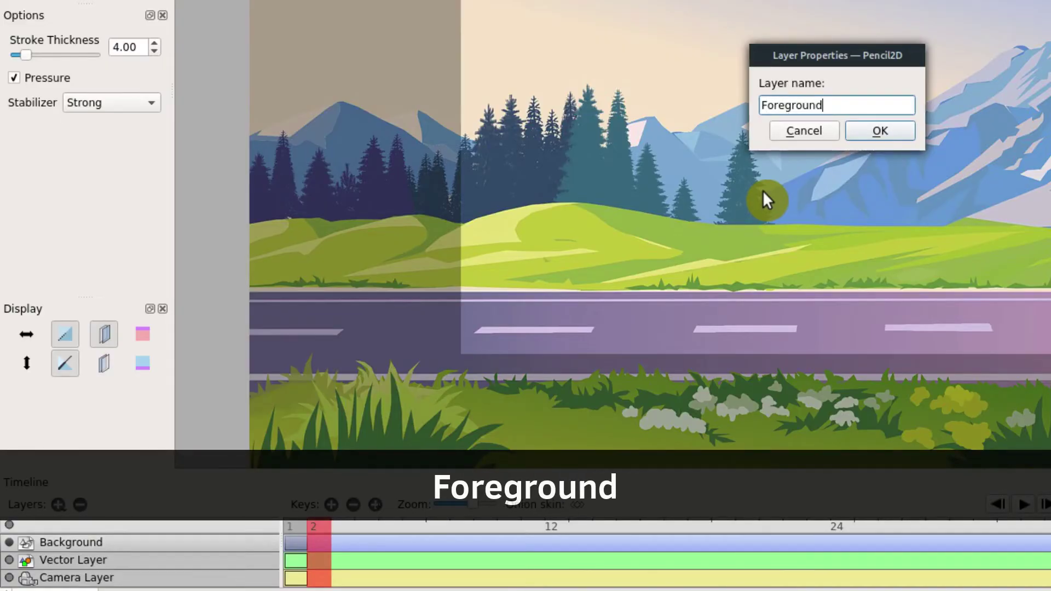
{"action": "left_click", "coordinate": [865, 130]}
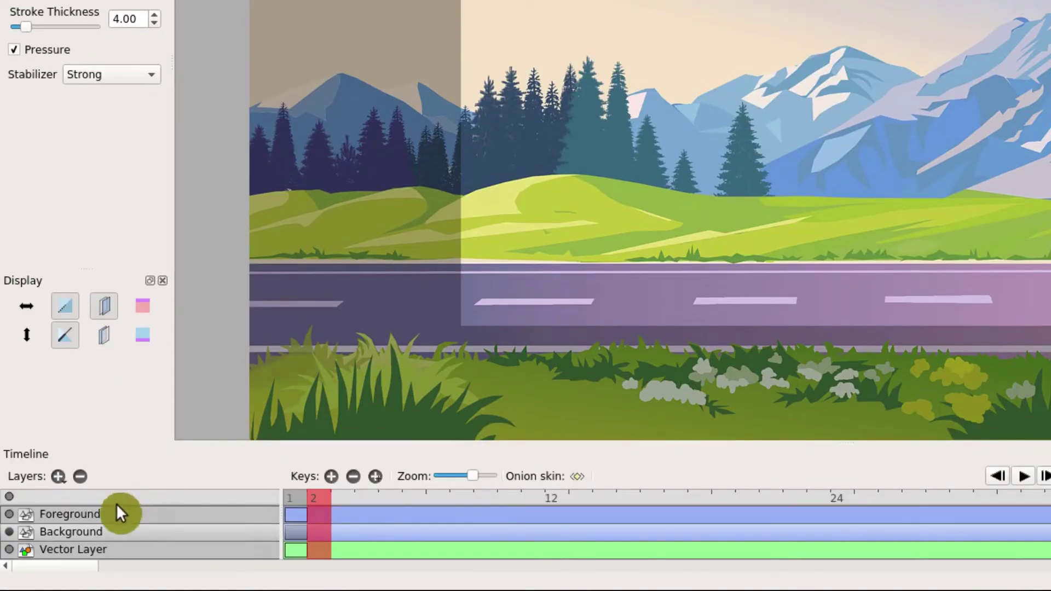